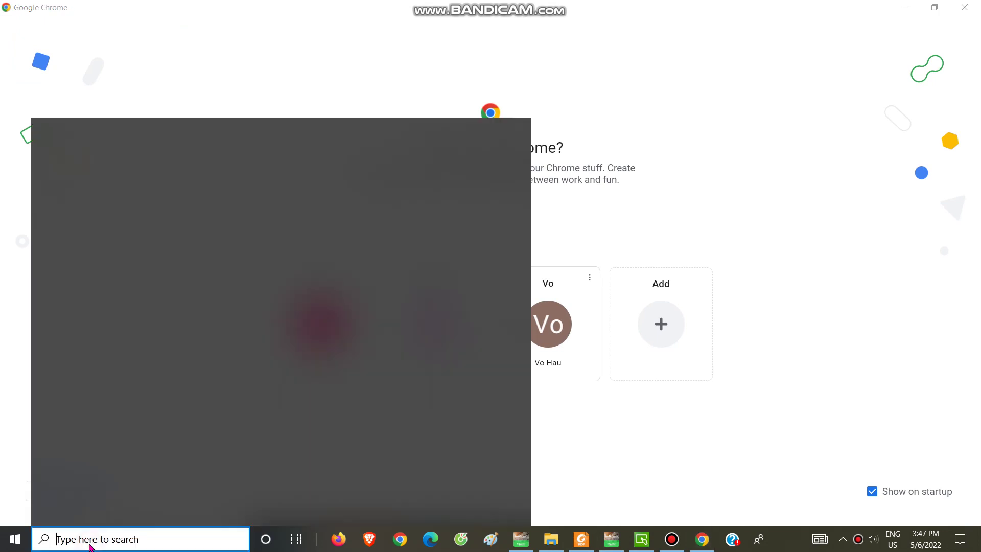
# Search Windows for 'control' and open Control Panel from the Best match result
pyautogui.write('control')
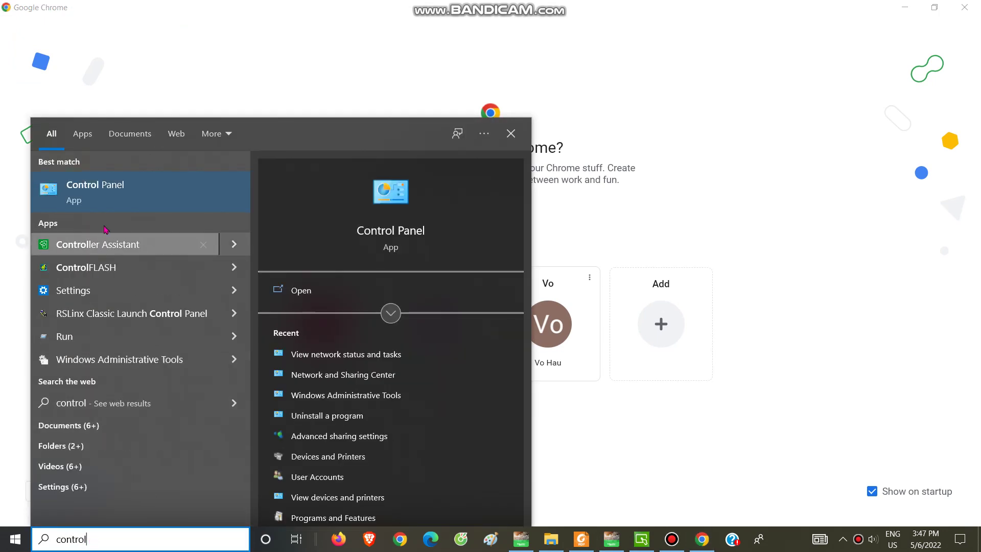
pyautogui.click(104, 199)
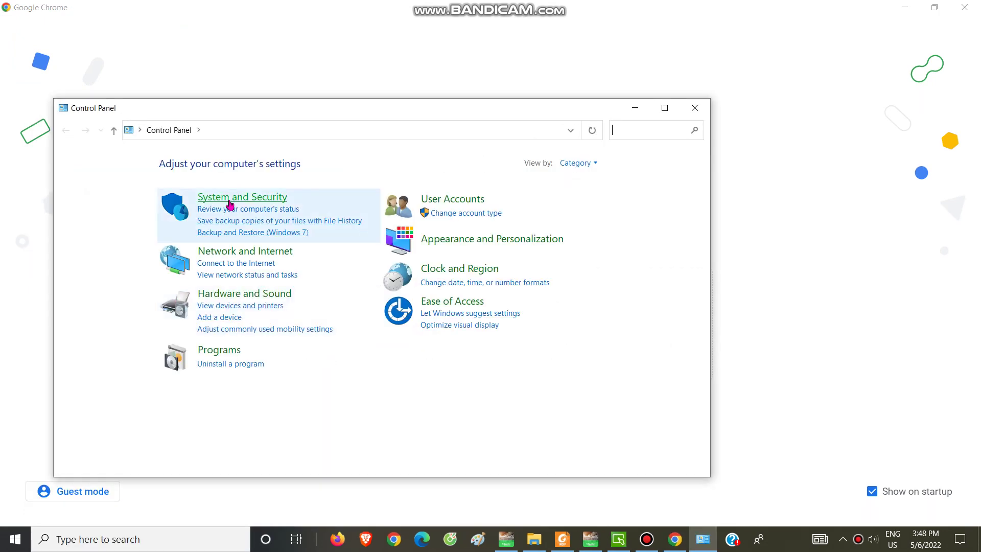
# Open Network and Sharing Center and review the Ethernet connection's address details
pyautogui.click(226, 251)
pyautogui.click(281, 176)
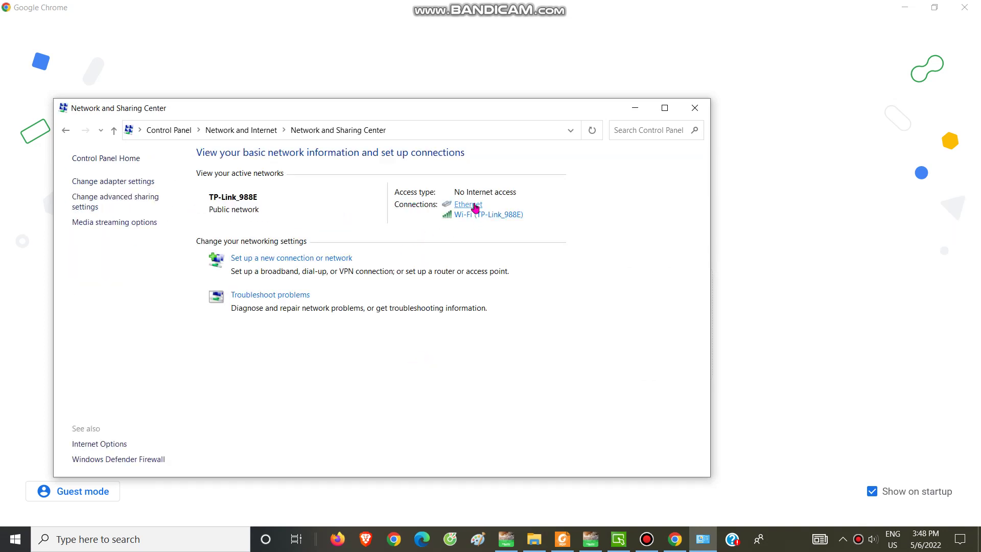
pyautogui.click(477, 207)
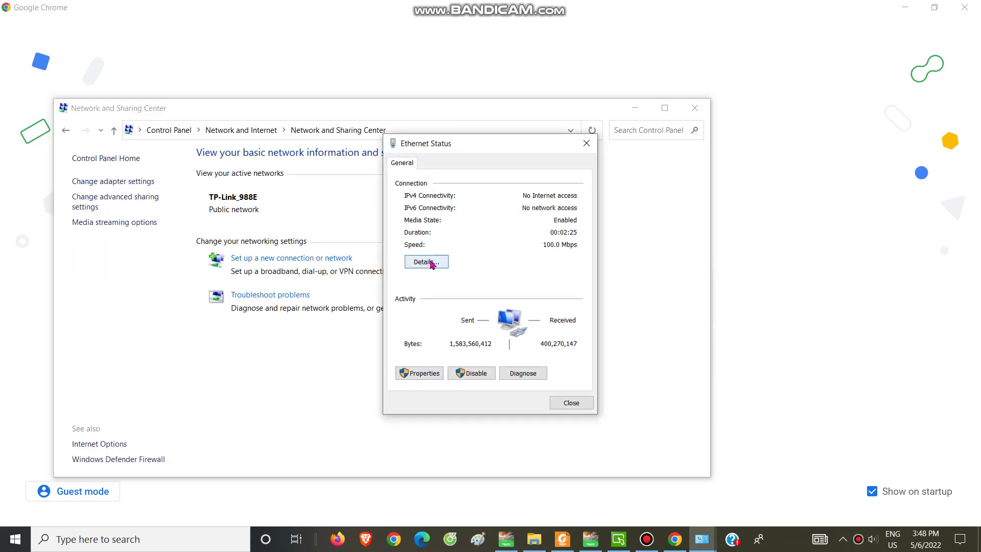
pyautogui.click(429, 261)
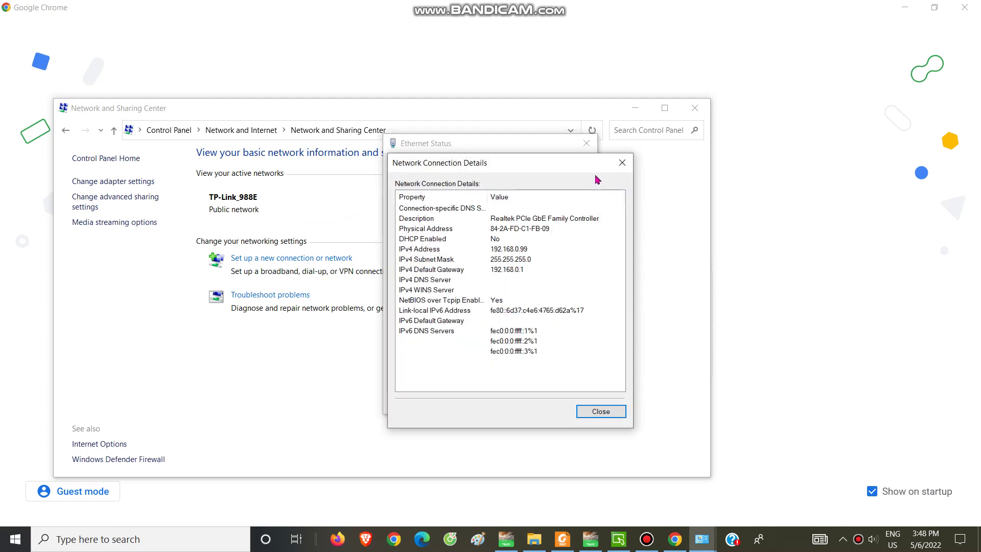
pyautogui.click(622, 162)
pyautogui.click(587, 144)
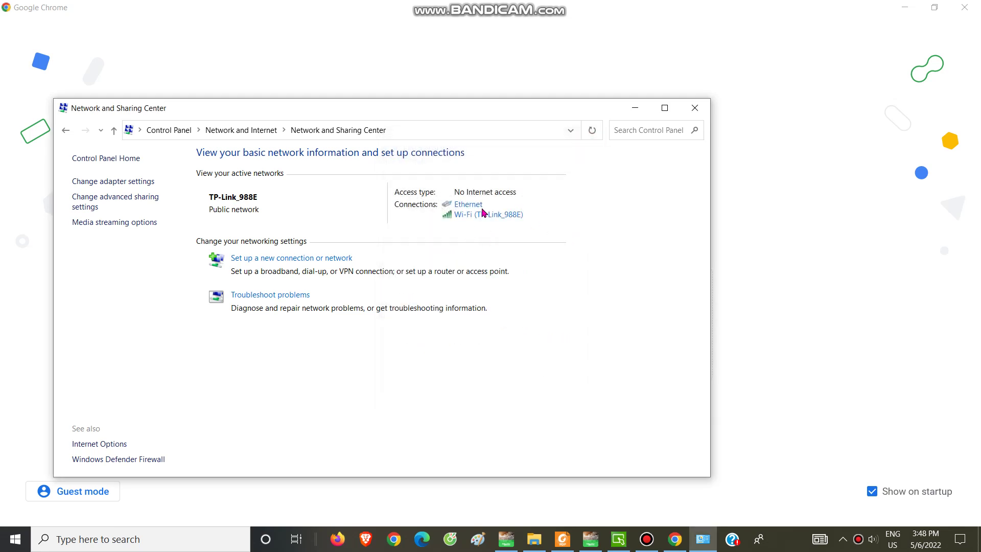
# Review the Wi-Fi connection's address details, then close its status window
pyautogui.click(480, 218)
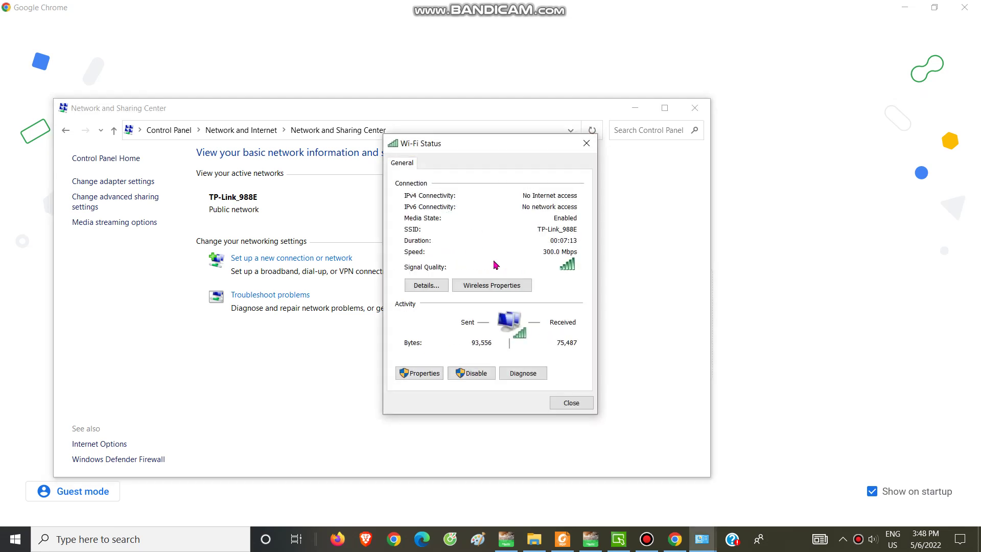
pyautogui.click(423, 285)
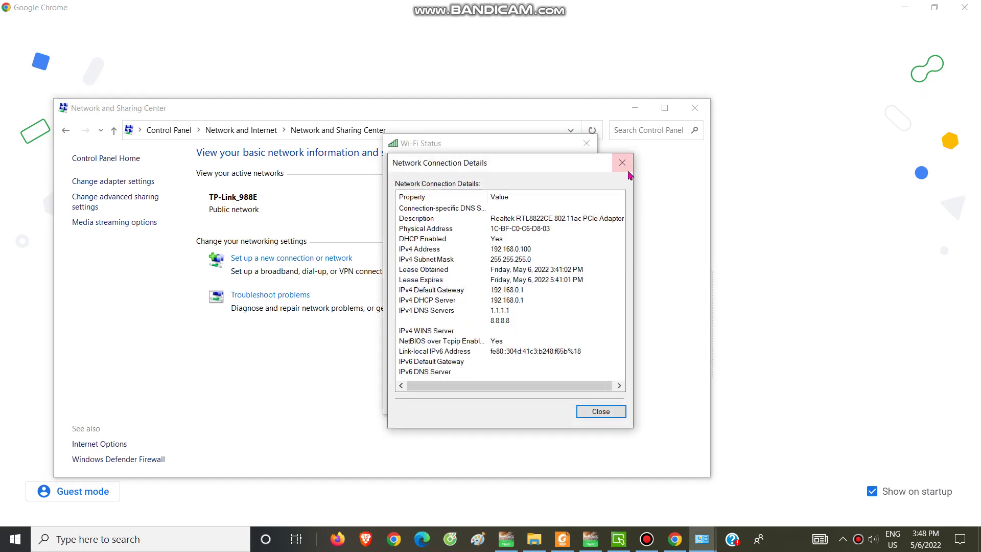
pyautogui.click(622, 163)
pyautogui.click(586, 143)
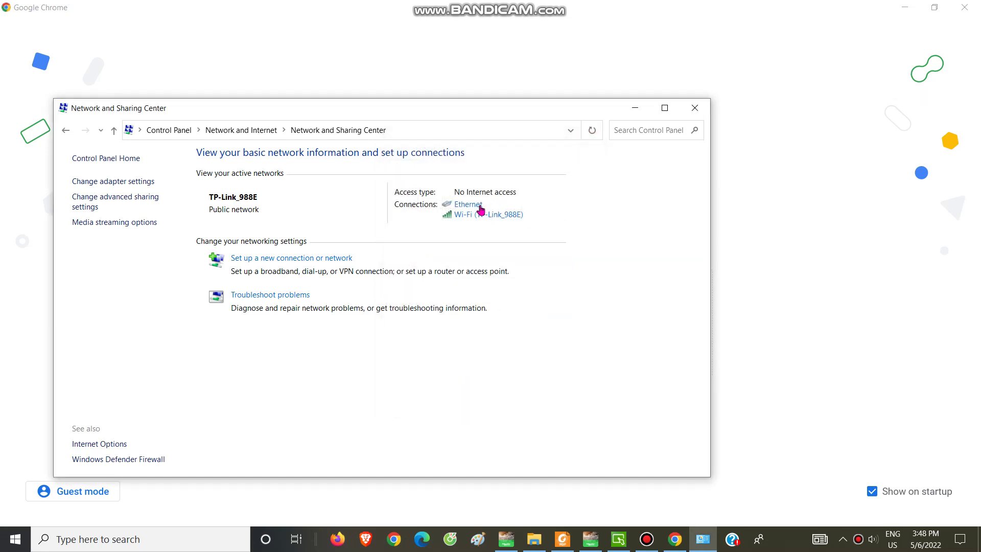
# Inspect the Ethernet IPv4 properties (static 192.168.0.99) without changes and close all network windows
pyautogui.click(476, 206)
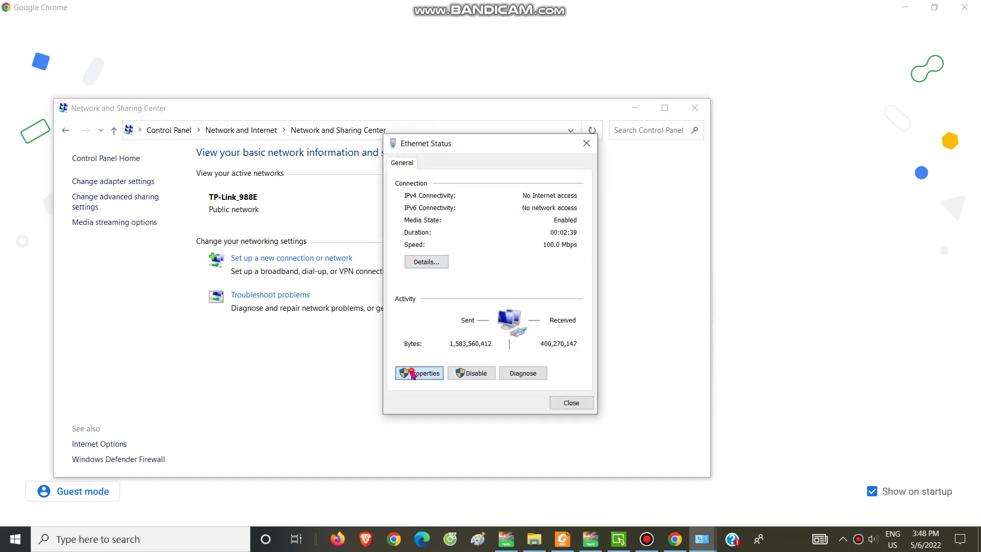
pyautogui.click(414, 373)
pyautogui.click(527, 311)
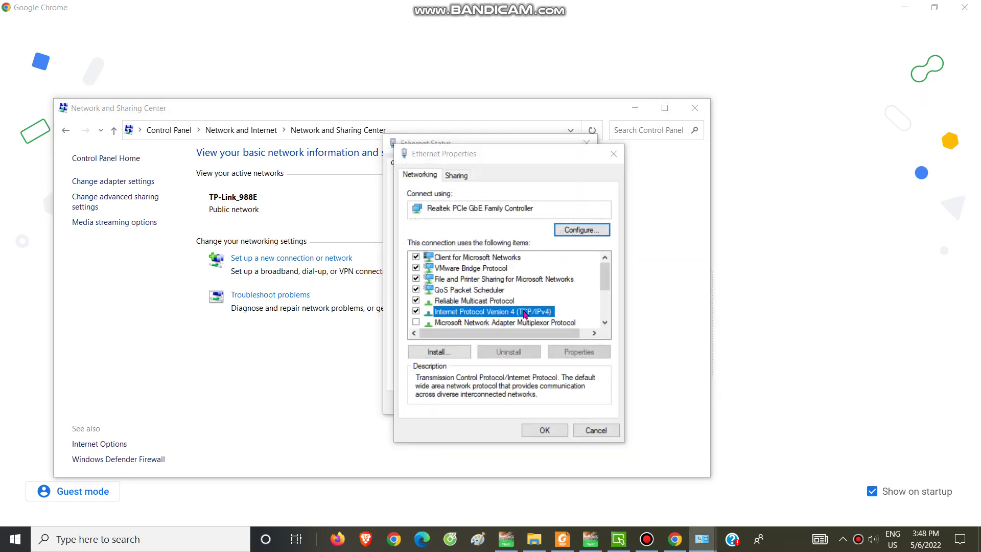
pyautogui.click(588, 352)
pyautogui.click(660, 203)
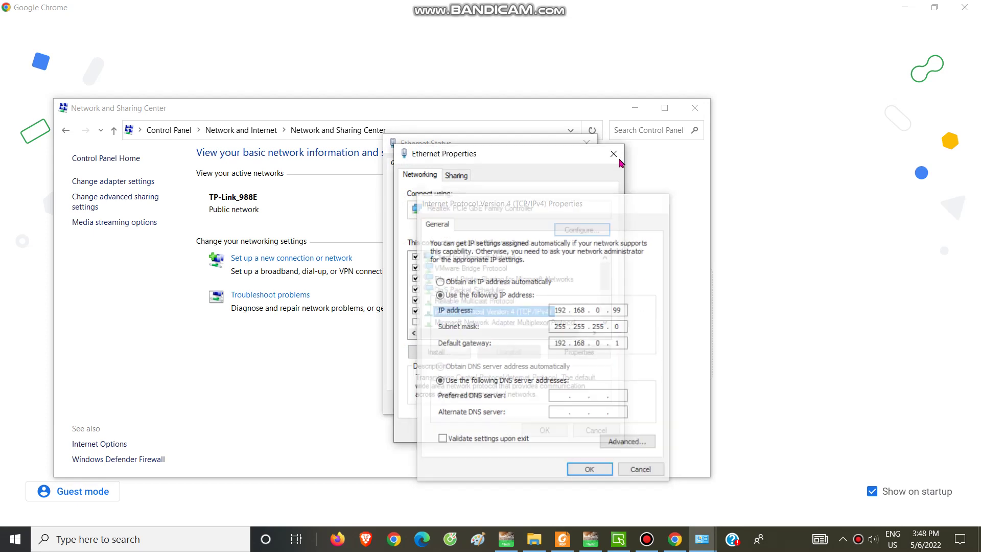
pyautogui.click(614, 153)
pyautogui.click(695, 107)
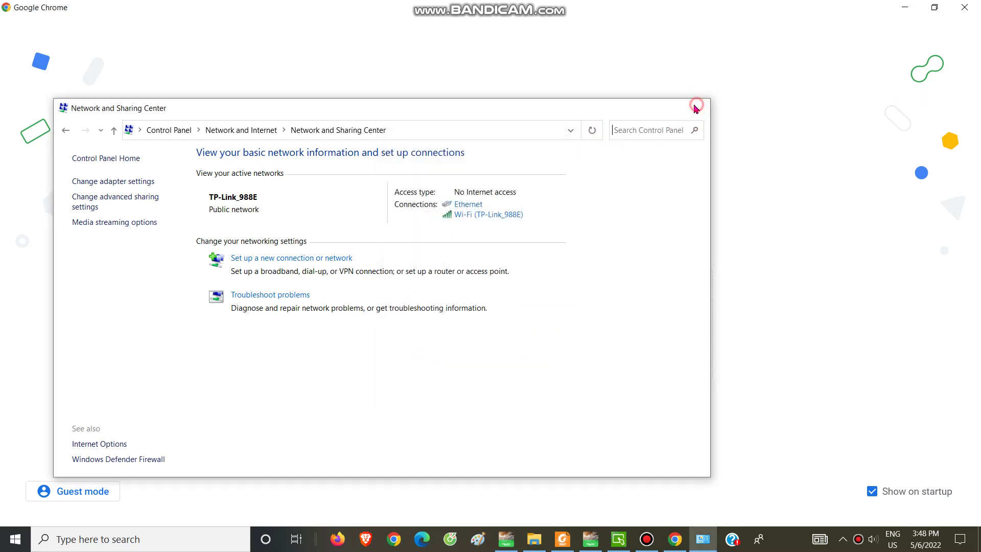
# Open Chrome with the chosen profile and load tplinkwifi.net
pyautogui.click(463, 337)
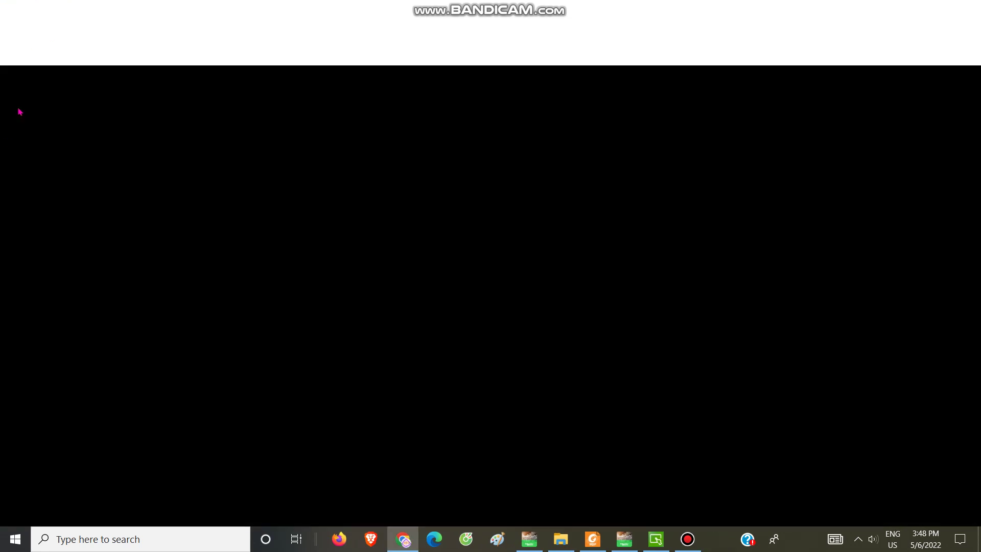
pyautogui.write('tp')
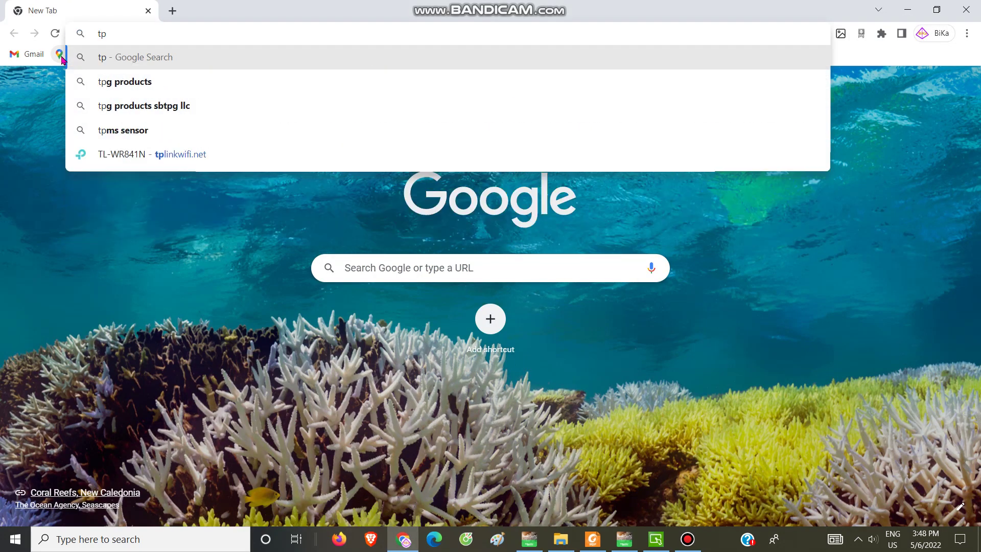
pyautogui.write('linkwif')
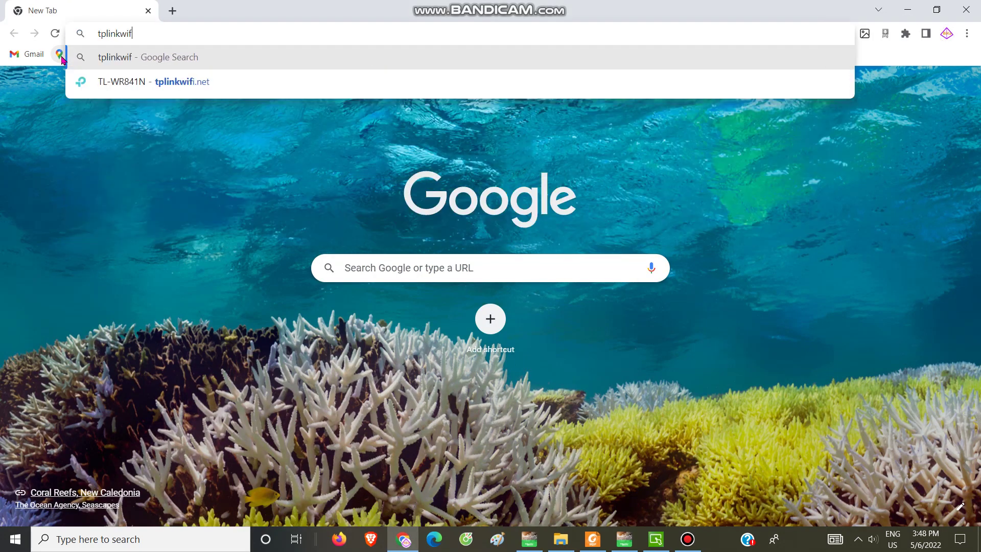
pyautogui.write('i.net')
pyautogui.press('Return')
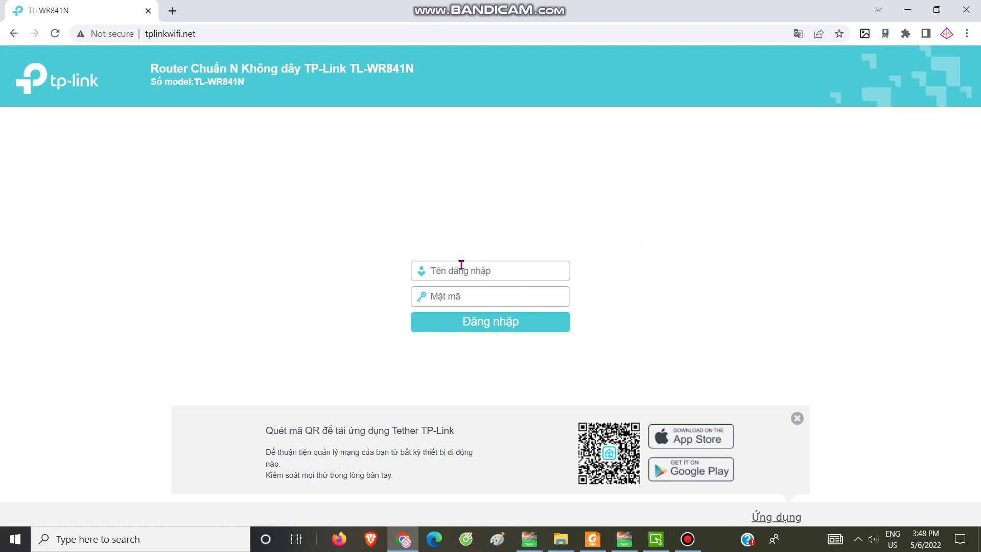
# Log in to the router with its username and password, and save the login in Chrome
pyautogui.click(461, 265)
pyautogui.write('admin')
pyautogui.doubleClick(468, 266)
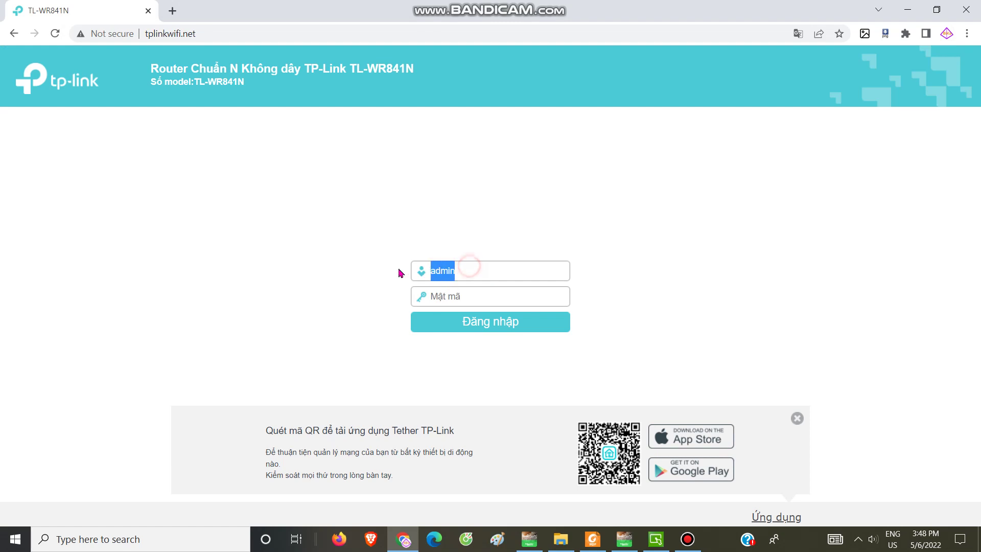
pyautogui.click(444, 299)
pyautogui.write('admin')
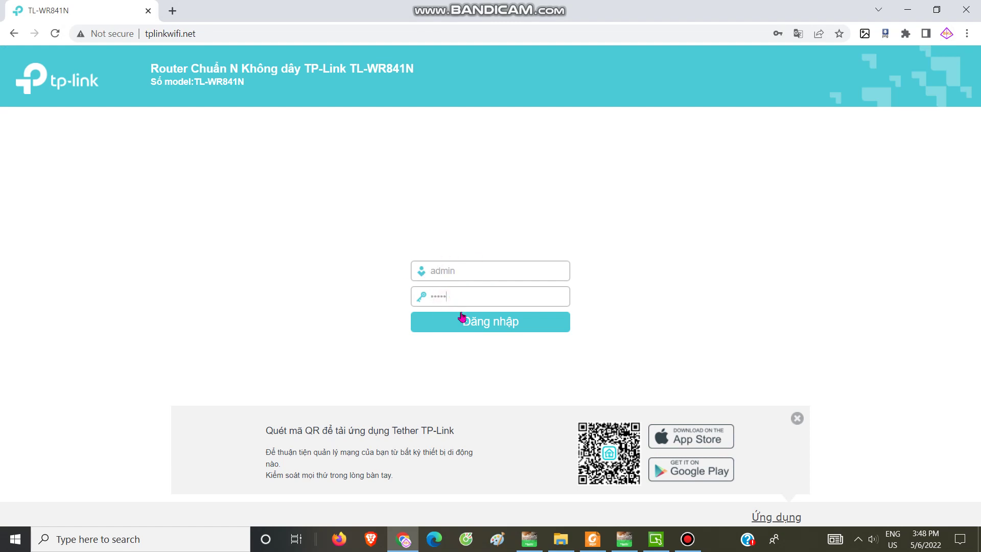
pyautogui.click(462, 318)
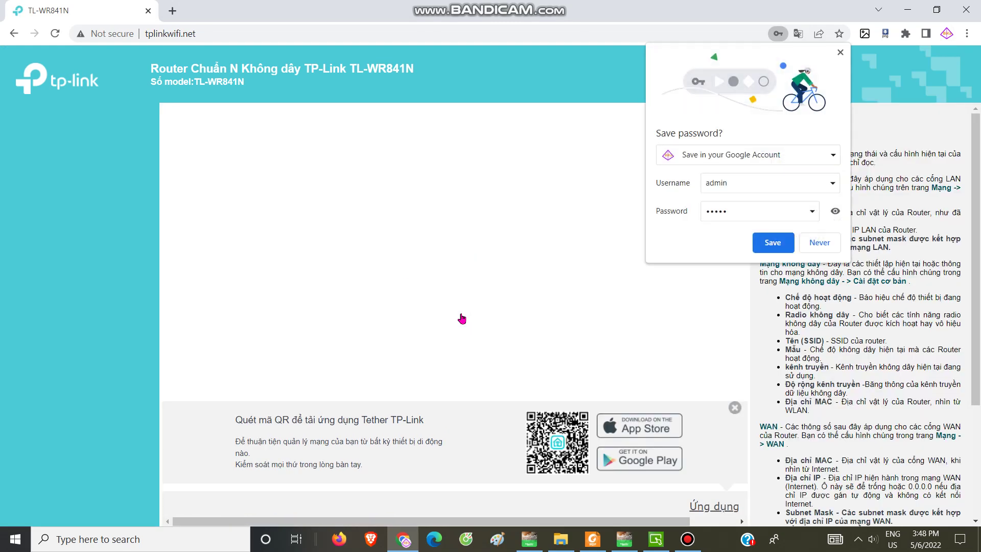
pyautogui.click(780, 245)
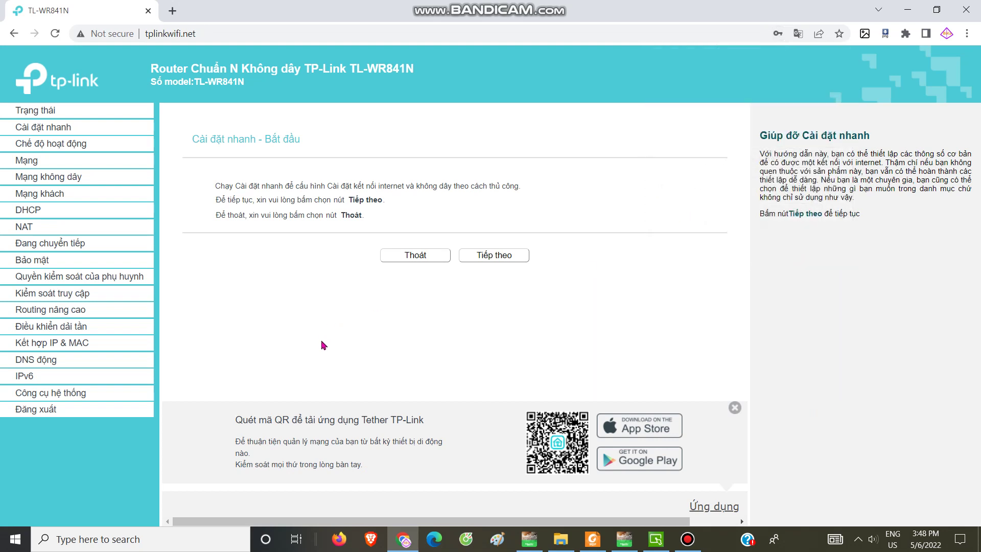
pyautogui.click(45, 115)
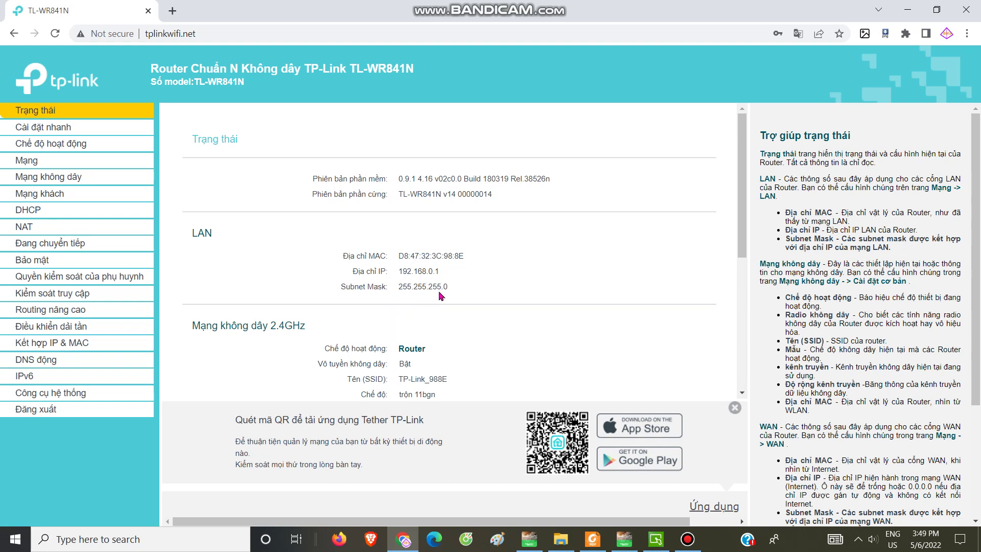
pyautogui.scroll(-2, 441, 354)
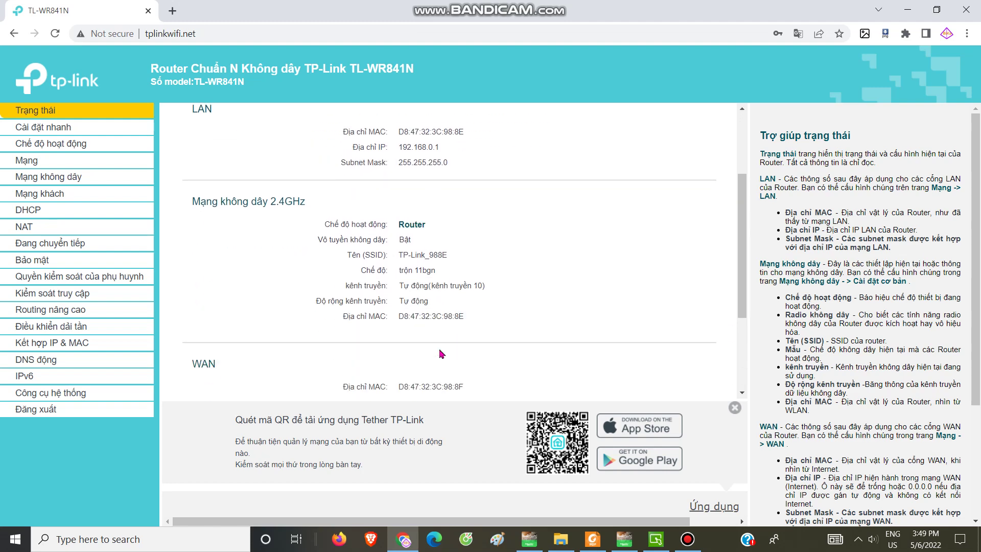
pyautogui.scroll(-3, 441, 353)
pyautogui.scroll(2, 441, 354)
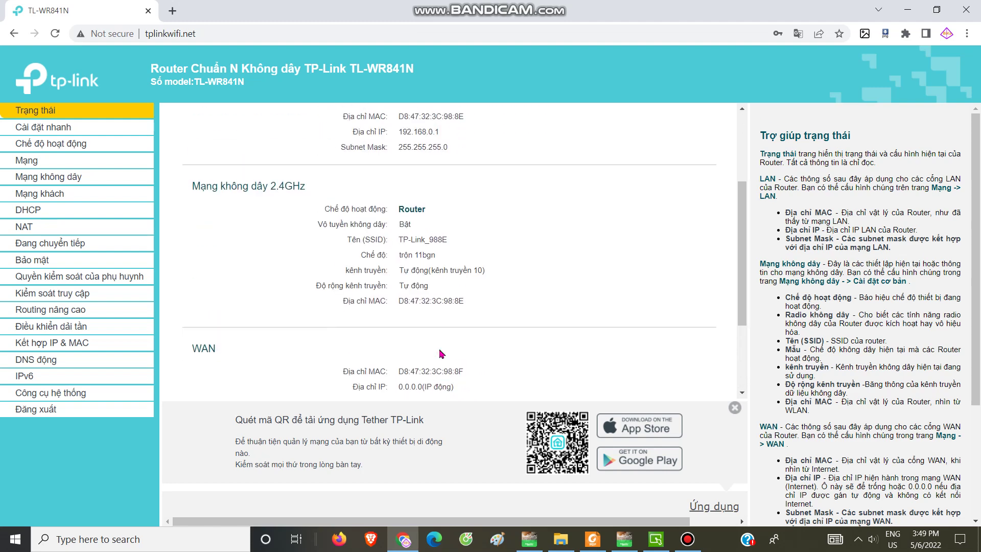
pyautogui.scroll(-2, 441, 353)
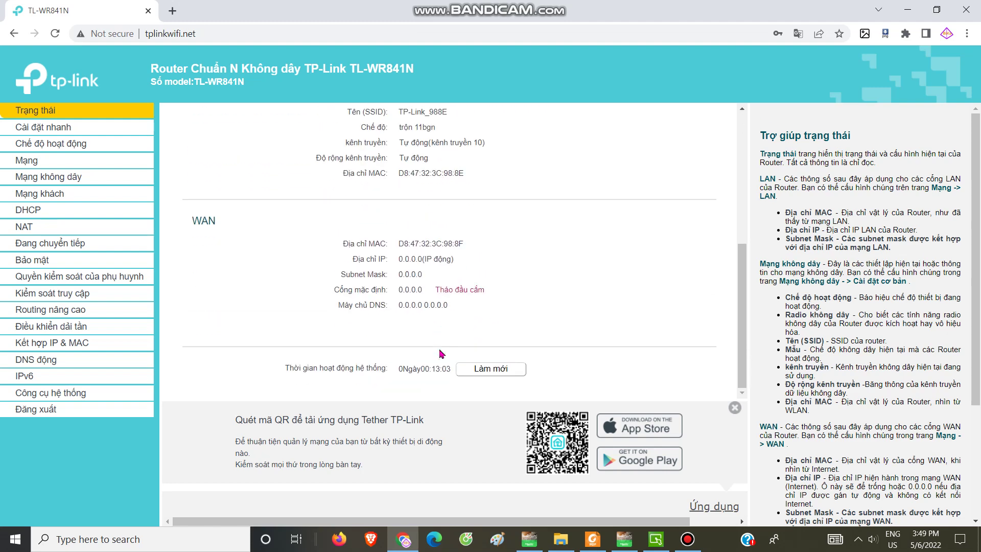
pyautogui.click(54, 129)
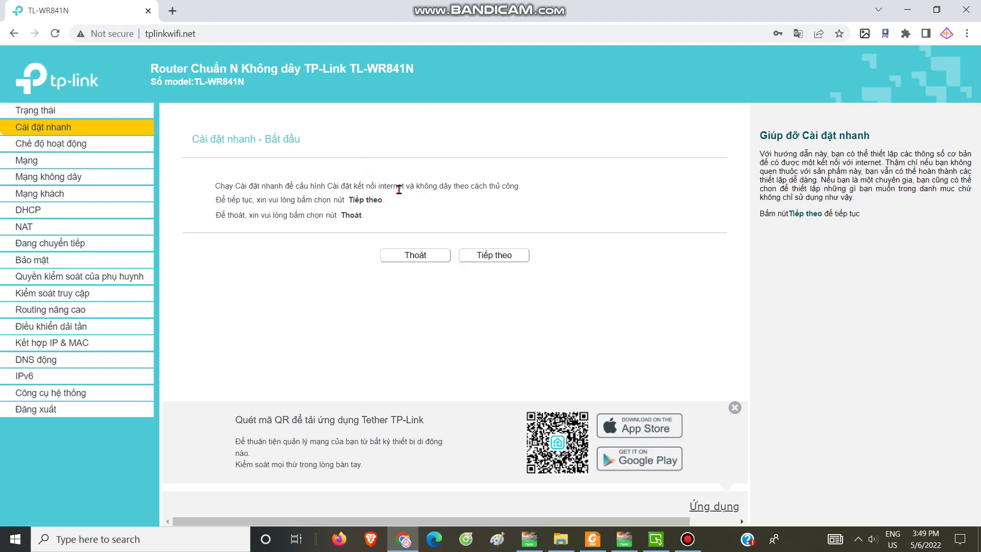
# Advance Quick Setup choosing static IP WAN, dismiss the unplugged-cable warning, and step back
pyautogui.click(486, 257)
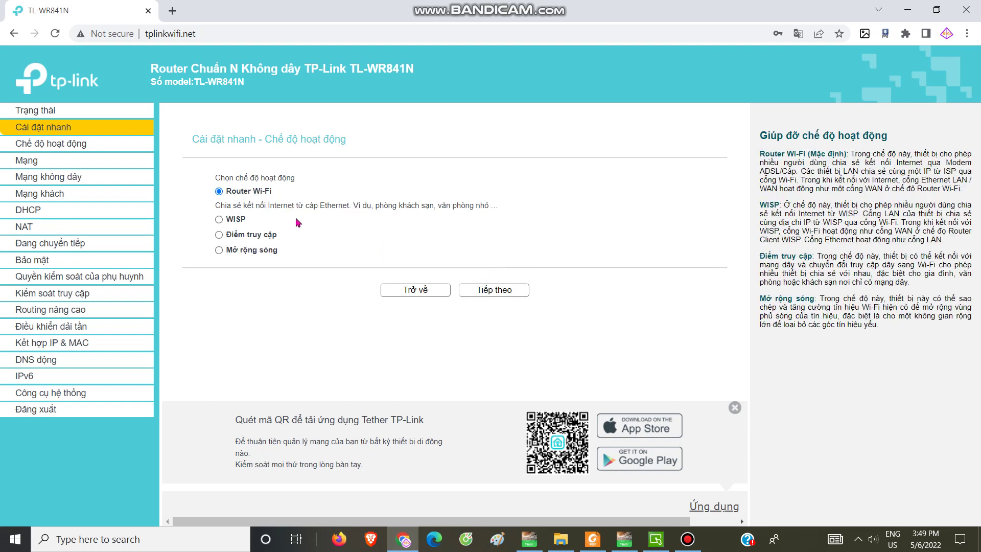
pyautogui.click(497, 291)
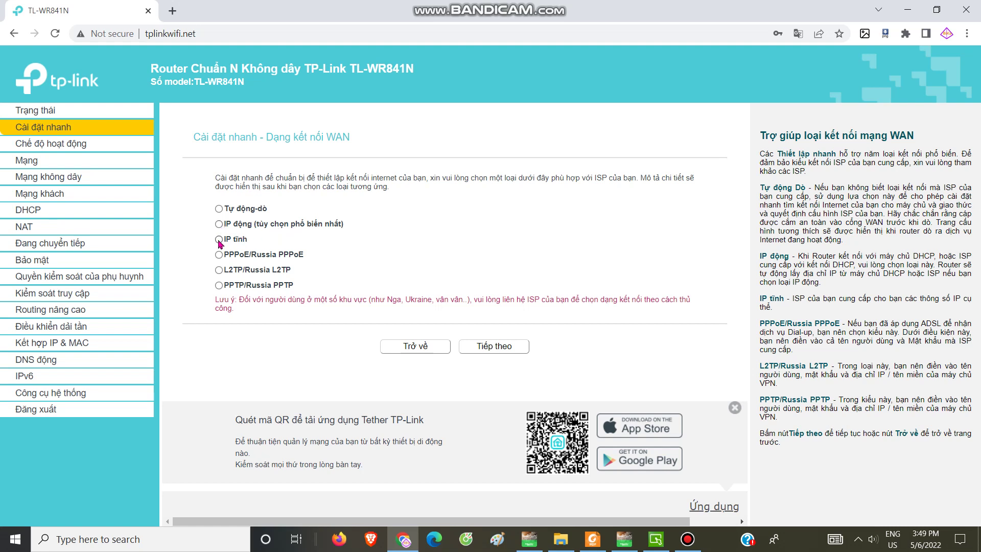
pyautogui.click(220, 240)
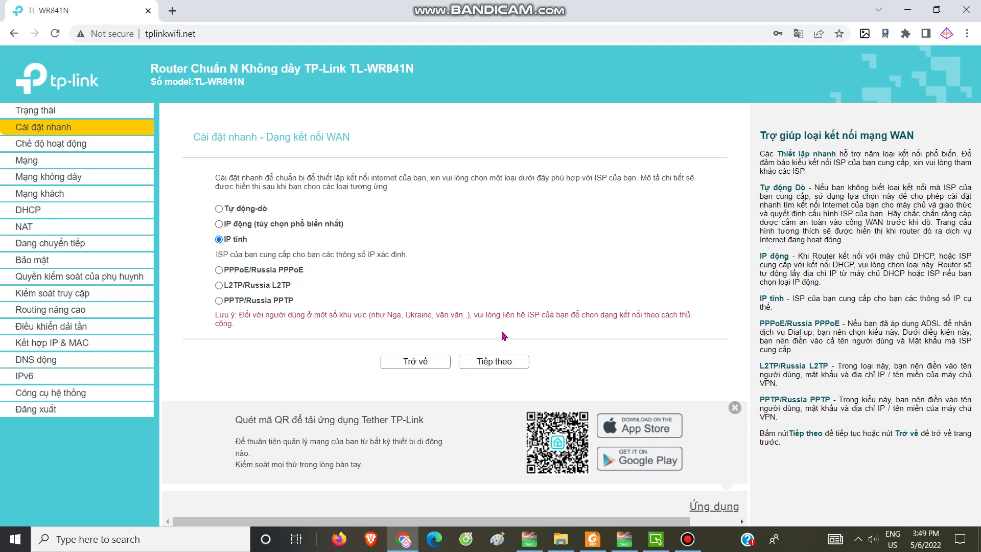
pyautogui.click(506, 369)
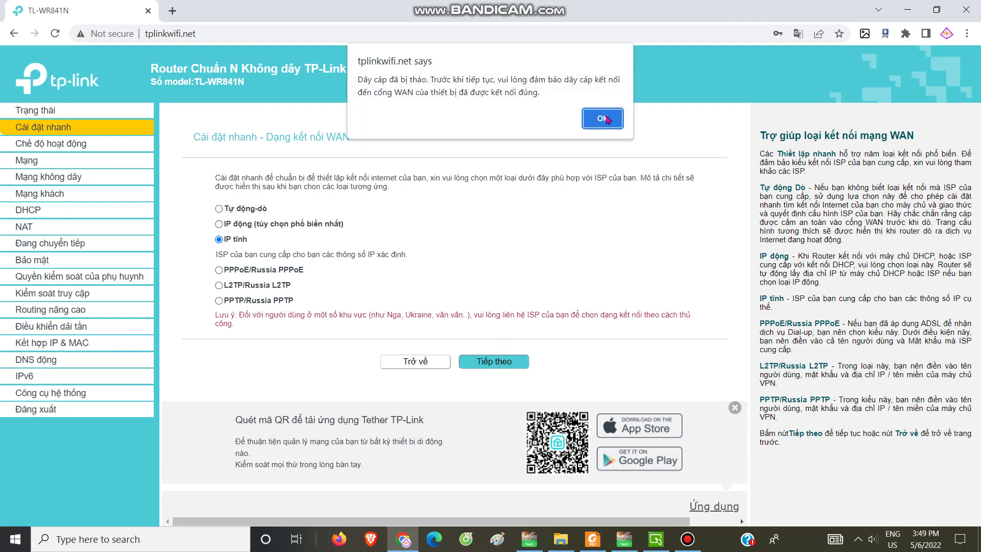
pyautogui.click(609, 120)
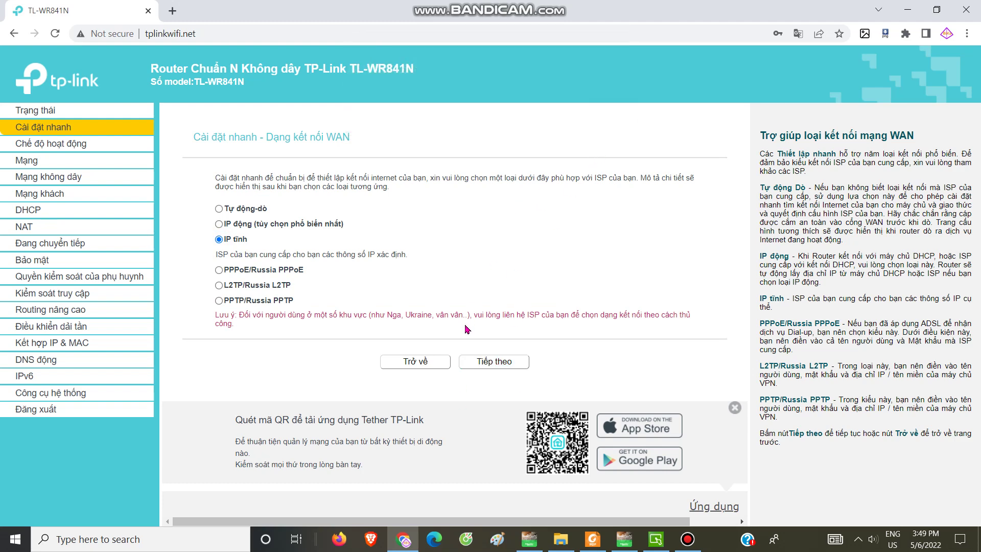
pyautogui.click(415, 362)
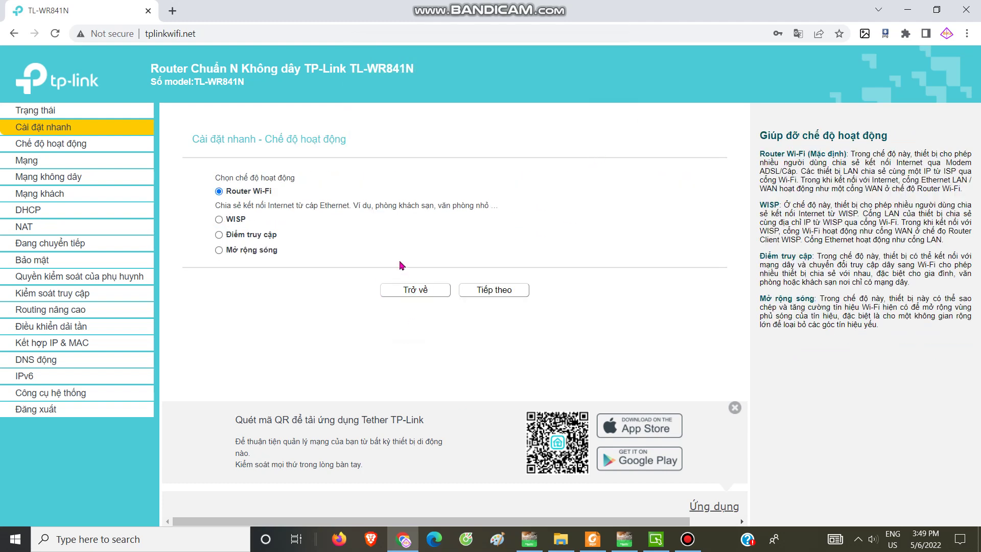
# Change the LAN IP to 192.168.1.100 under Mạng > LAN, save, and confirm the reboot
pyautogui.click(36, 162)
pyautogui.click(32, 192)
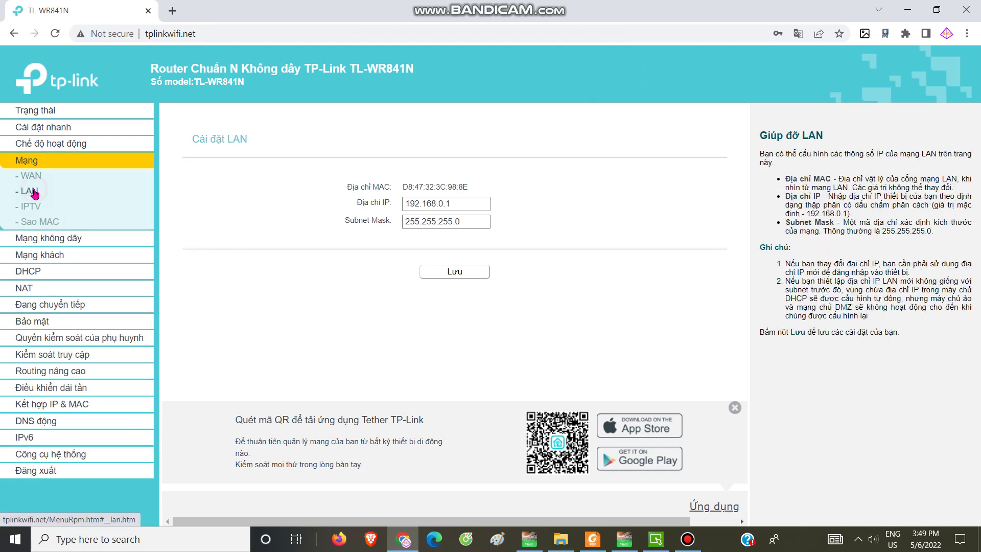
pyautogui.click(443, 203)
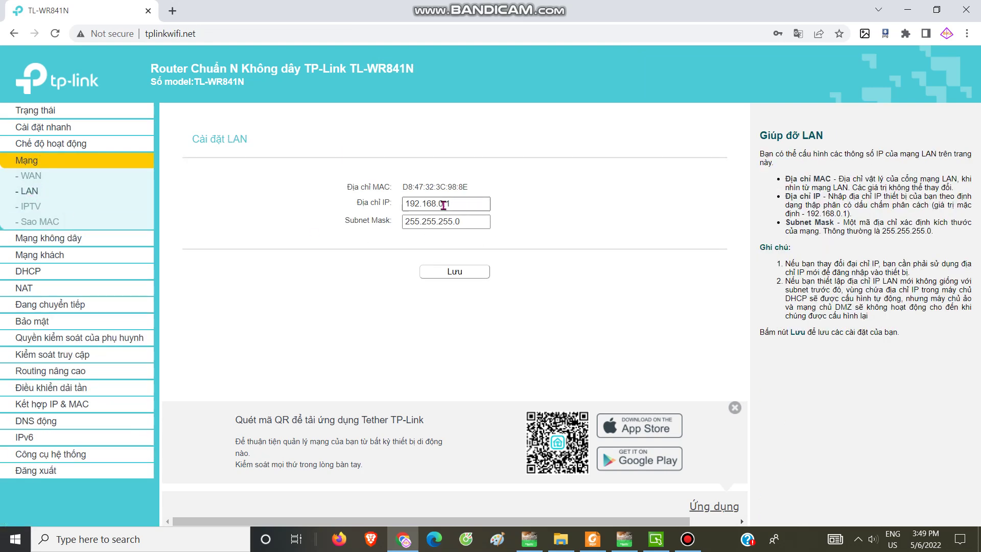
pyautogui.press('BackSpace')
pyautogui.write('100')
pyautogui.click(472, 222)
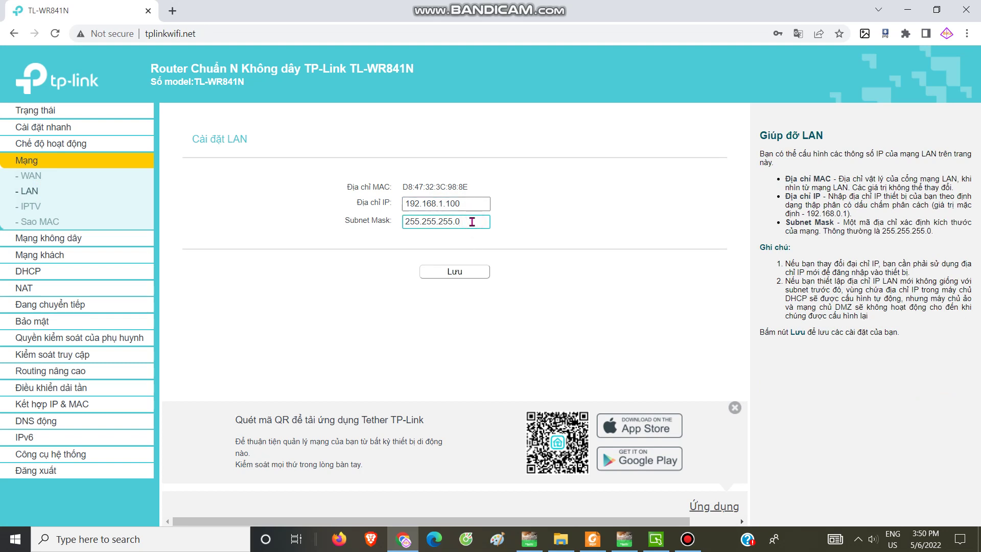
pyautogui.click(461, 277)
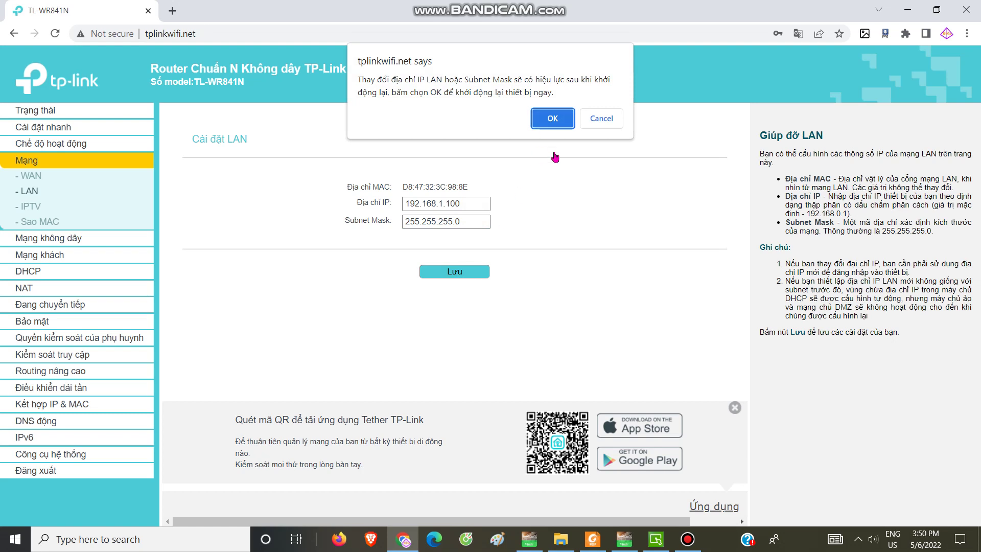
pyautogui.click(554, 118)
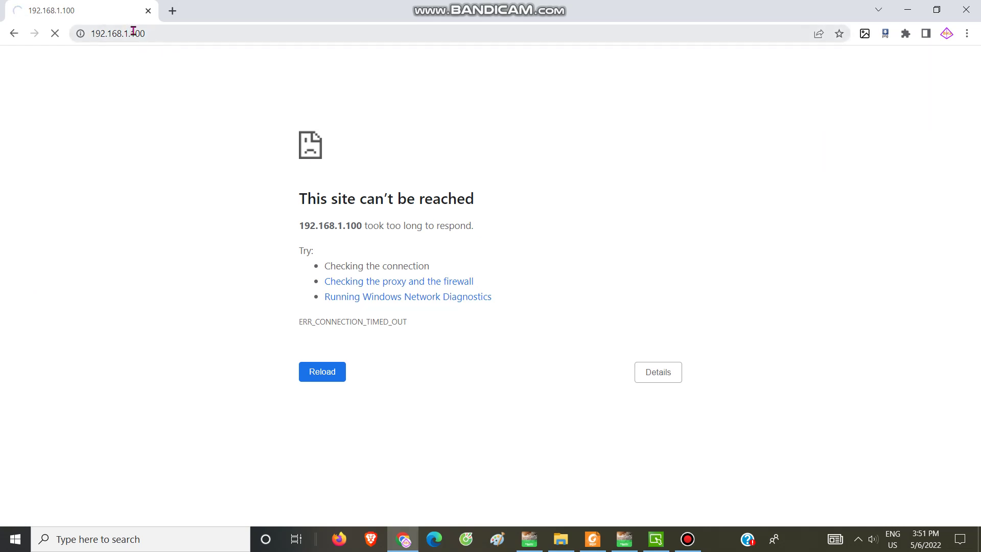
# Search for 'control' and open Network and Sharing Center in Control Panel
pyautogui.click(859, 540)
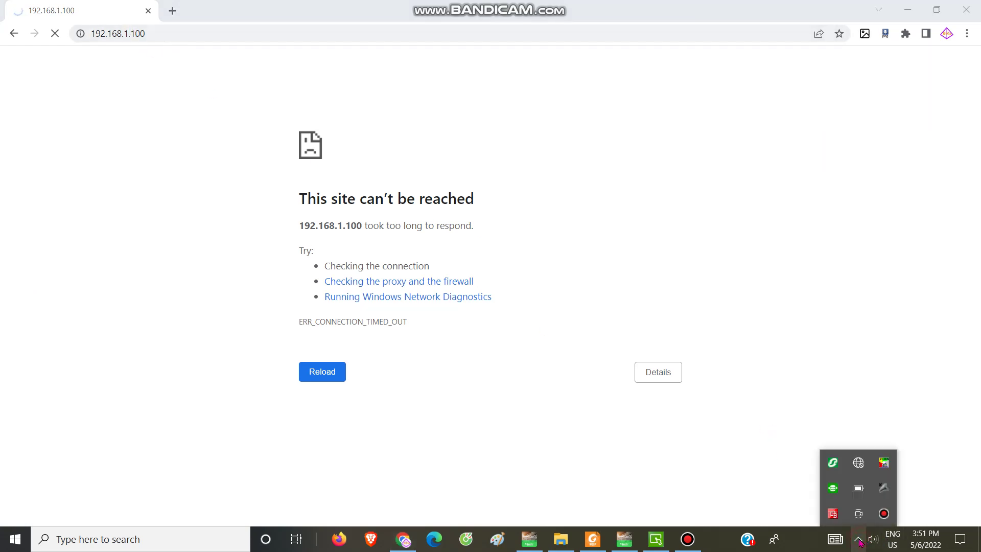
pyautogui.click(172, 541)
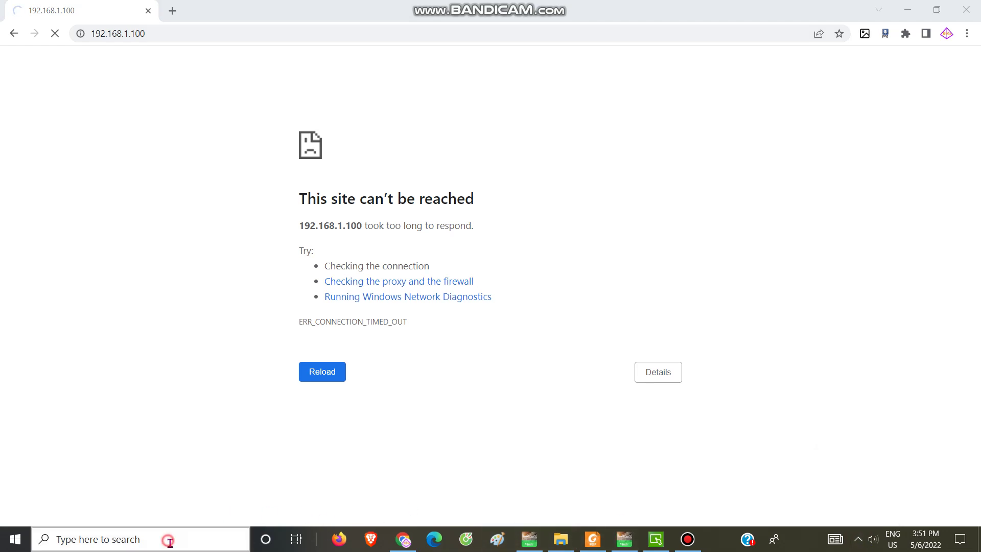
pyautogui.write('control')
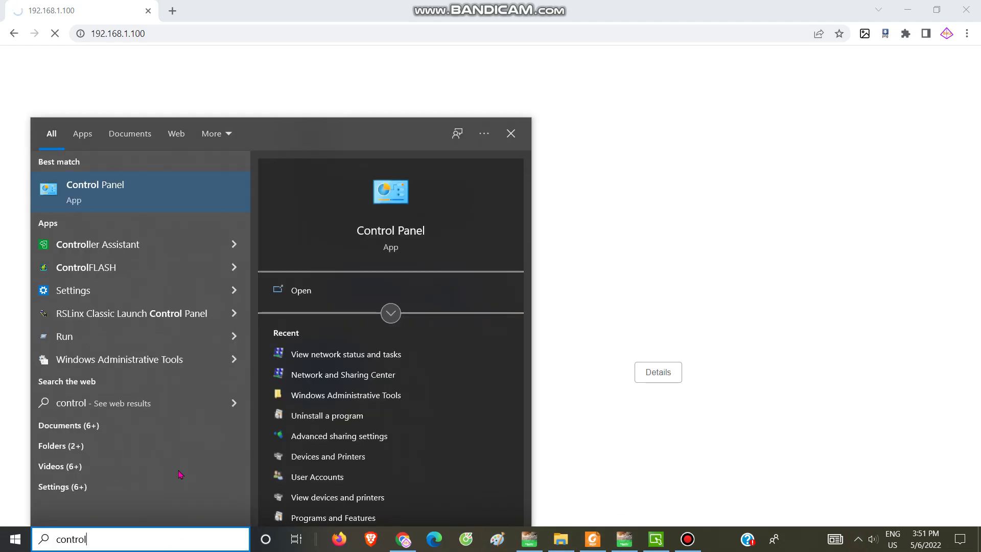
pyautogui.click(45, 194)
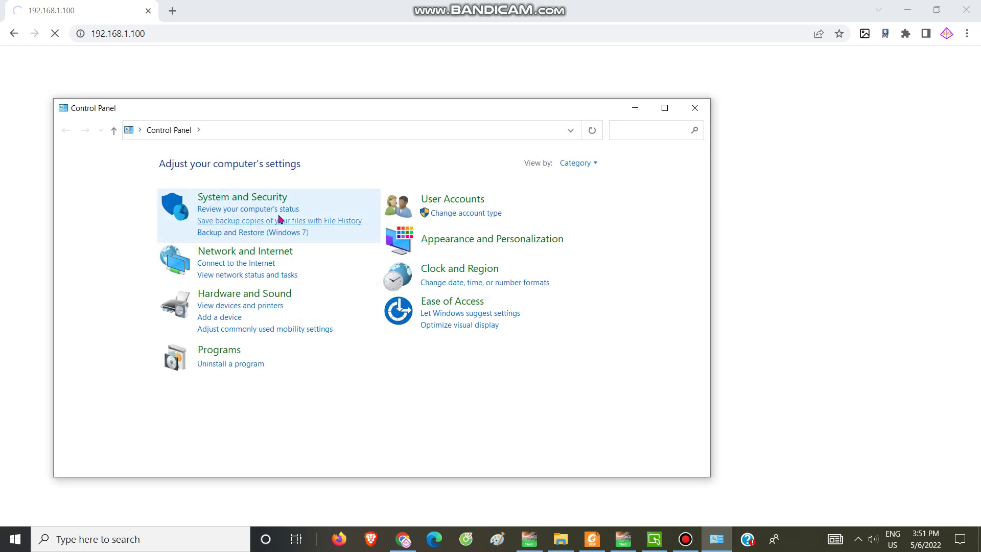
pyautogui.click(234, 251)
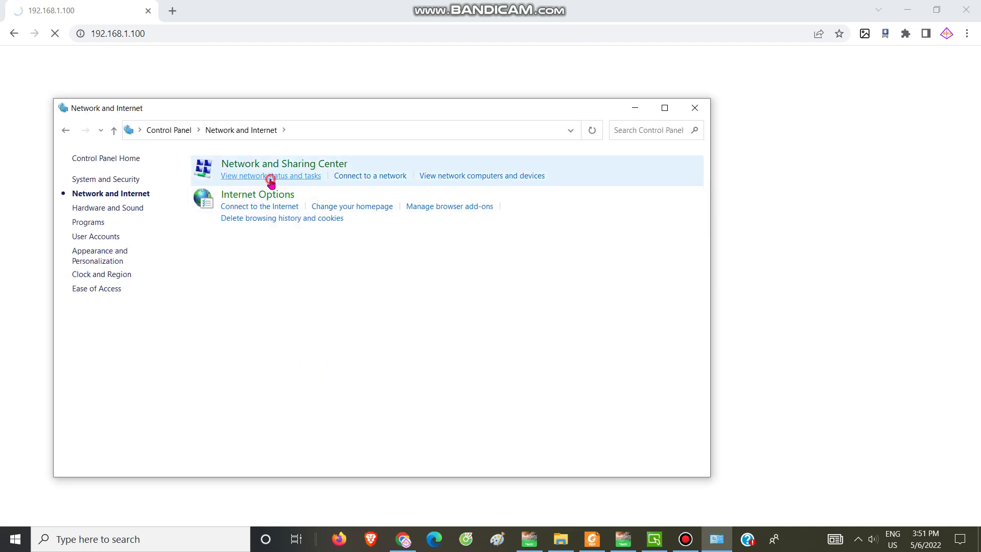
pyautogui.click(268, 176)
# Set the Ethernet IPv4 address to 192.168.1.99 and gateway to 192.168.1.1, accepting the gateway warning
pyautogui.click(462, 205)
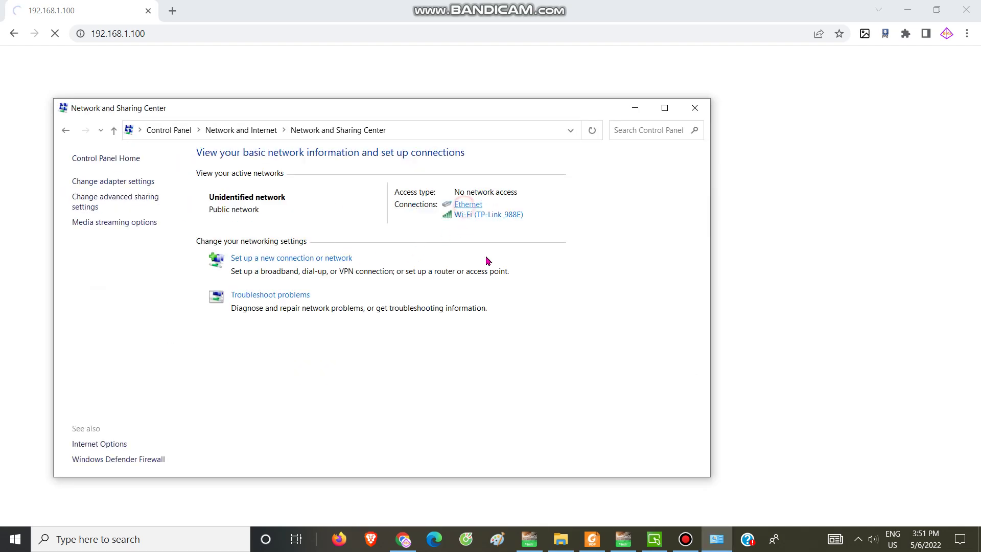
pyautogui.click(427, 373)
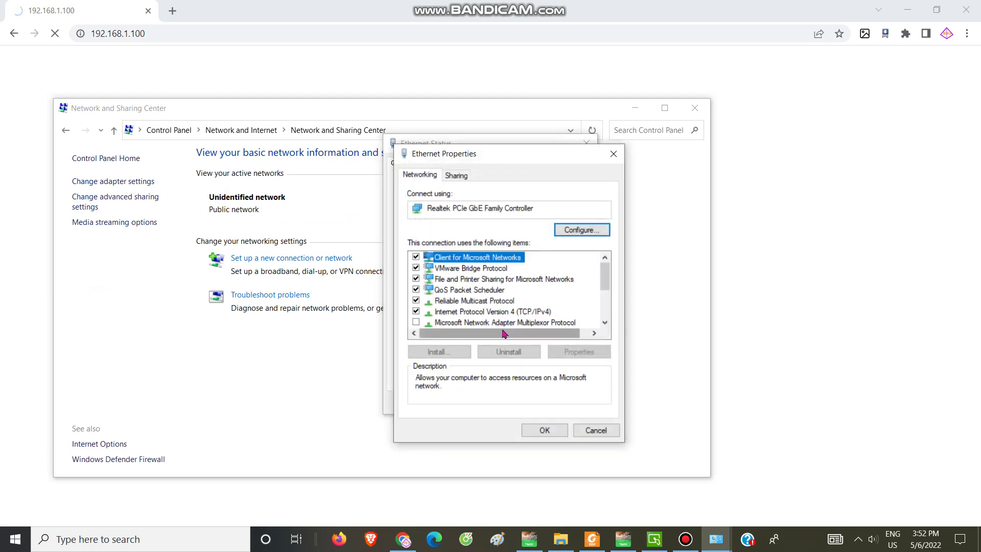
pyautogui.click(504, 313)
pyautogui.doubleClick(504, 313)
pyautogui.doubleClick(601, 309)
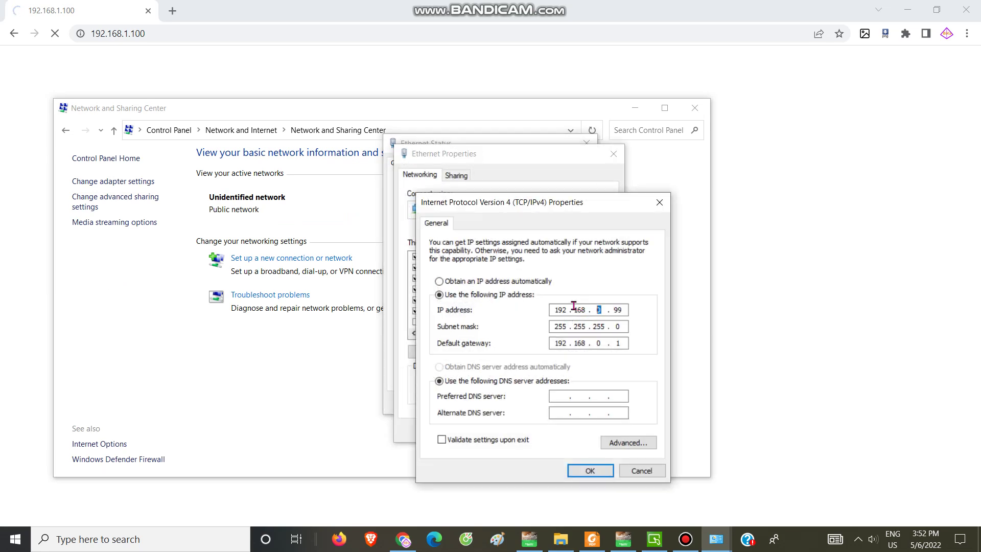
pyautogui.write('1')
pyautogui.doubleClick(600, 343)
pyautogui.write('1')
pyautogui.click(591, 469)
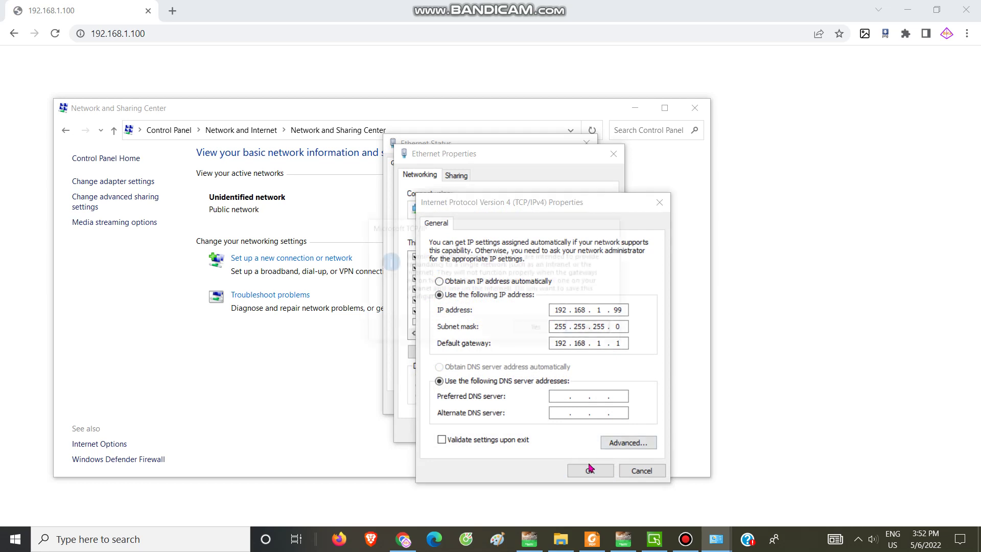
pyautogui.click(539, 329)
# Recheck and reapply the IPv4 settings, then close the Ethernet and network windows
pyautogui.doubleClick(533, 312)
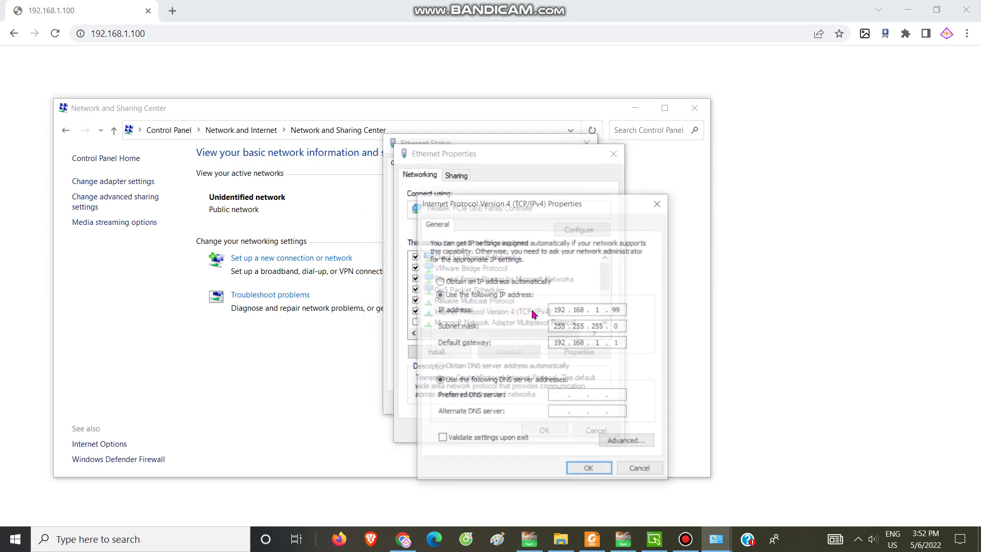
pyautogui.click(589, 471)
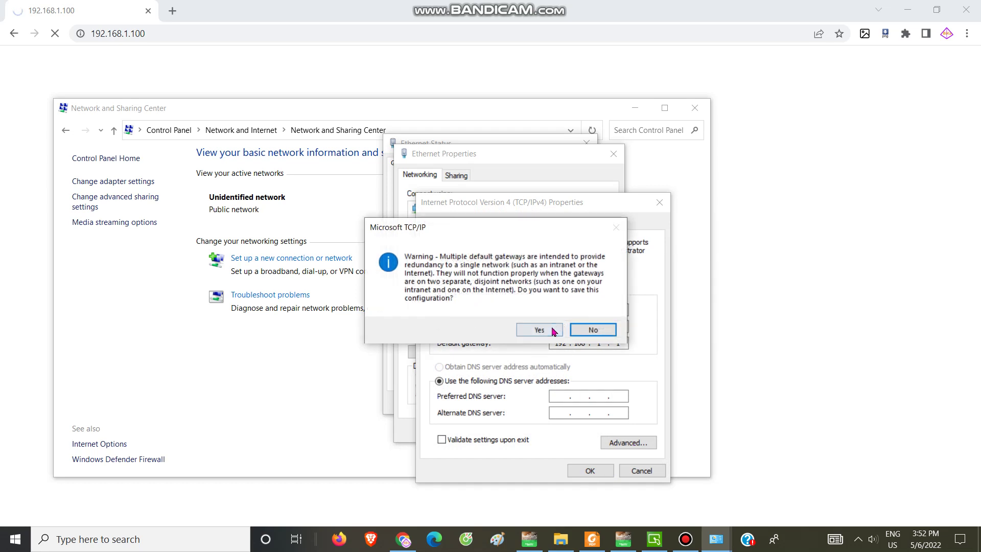
pyautogui.click(539, 329)
pyautogui.click(555, 430)
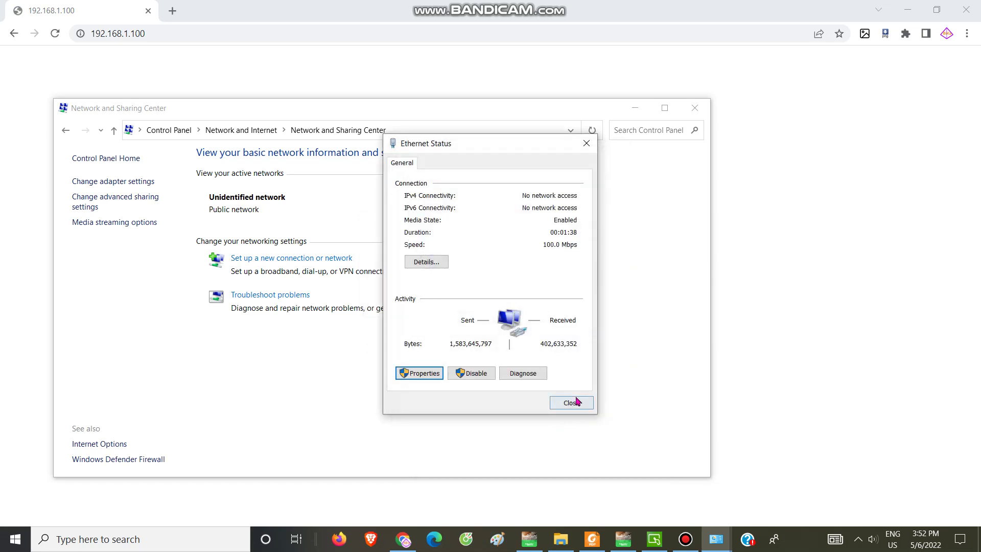
pyautogui.click(571, 402)
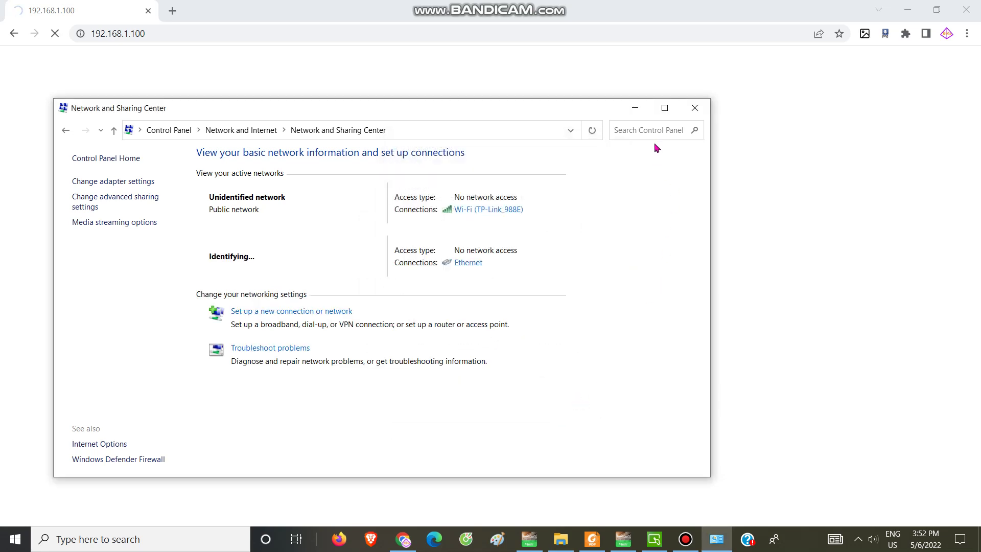
pyautogui.click(695, 108)
# Load 192.168.1.100 in Chrome, log in with the router credentials, and save the password
pyautogui.click(208, 35)
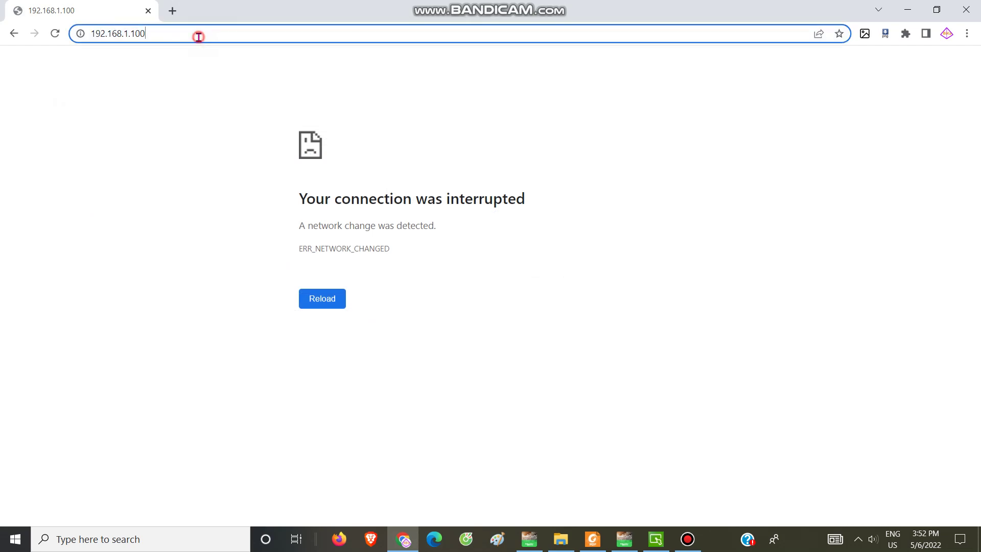
pyautogui.press('Return')
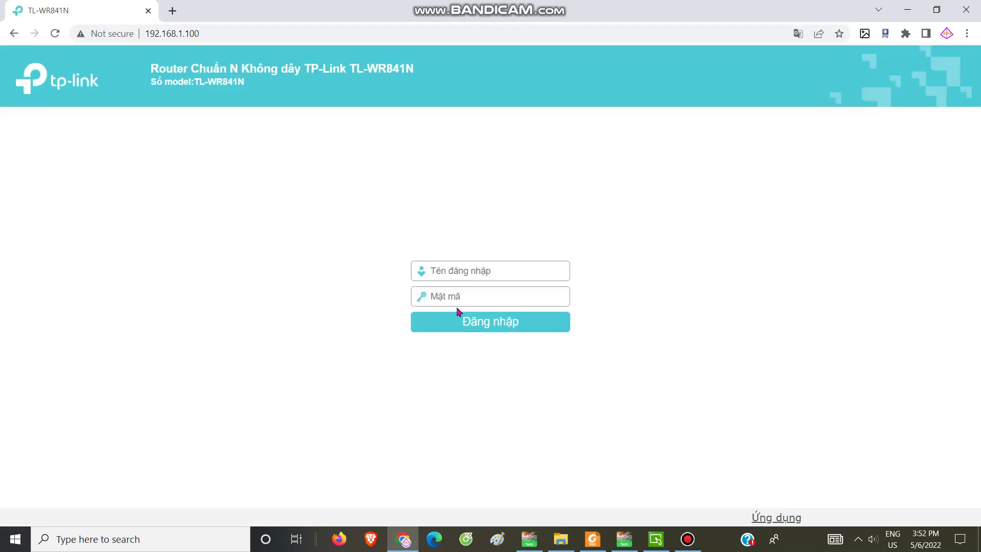
pyautogui.write('admin')
pyautogui.click(451, 300)
pyautogui.write('admin')
pyautogui.press('Return')
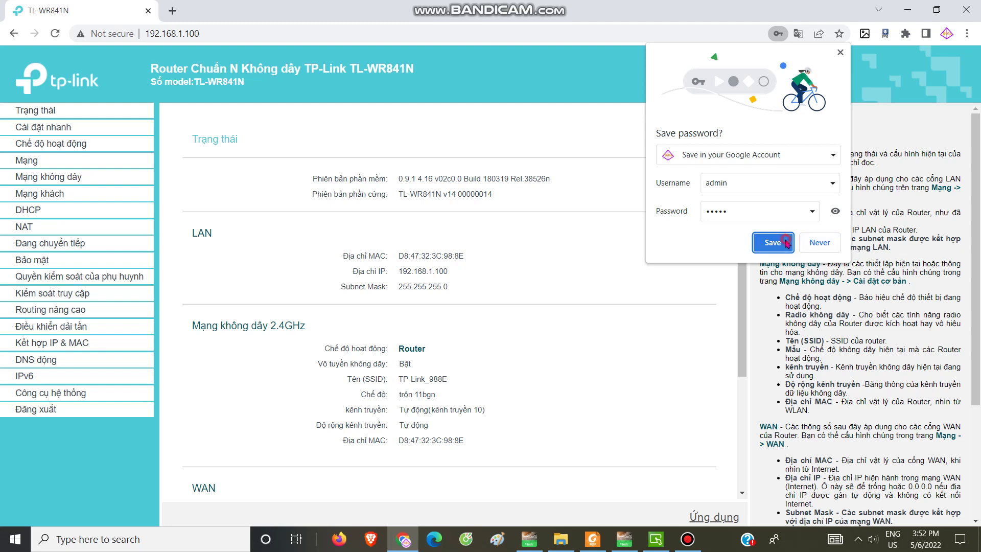
pyautogui.click(772, 242)
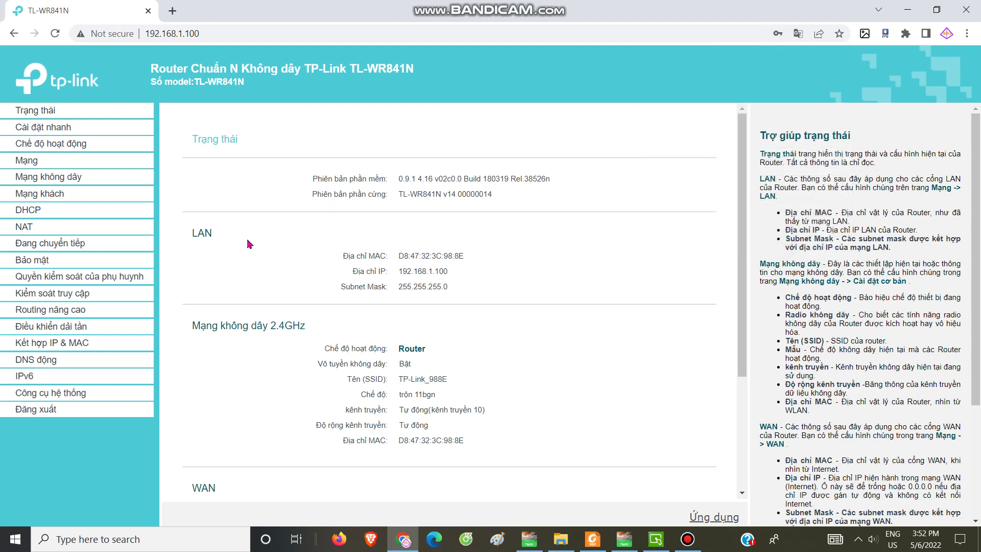
# Open Command Prompt via 'cmd' search, minimize it, and open the tray Wi-Fi network list
pyautogui.click(165, 543)
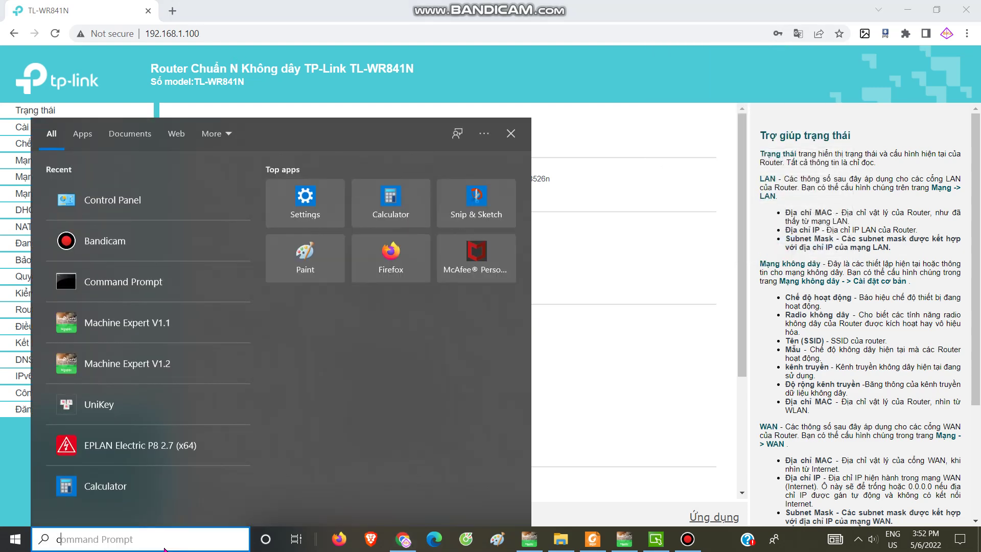
pyautogui.write('cmd')
pyautogui.press('Return')
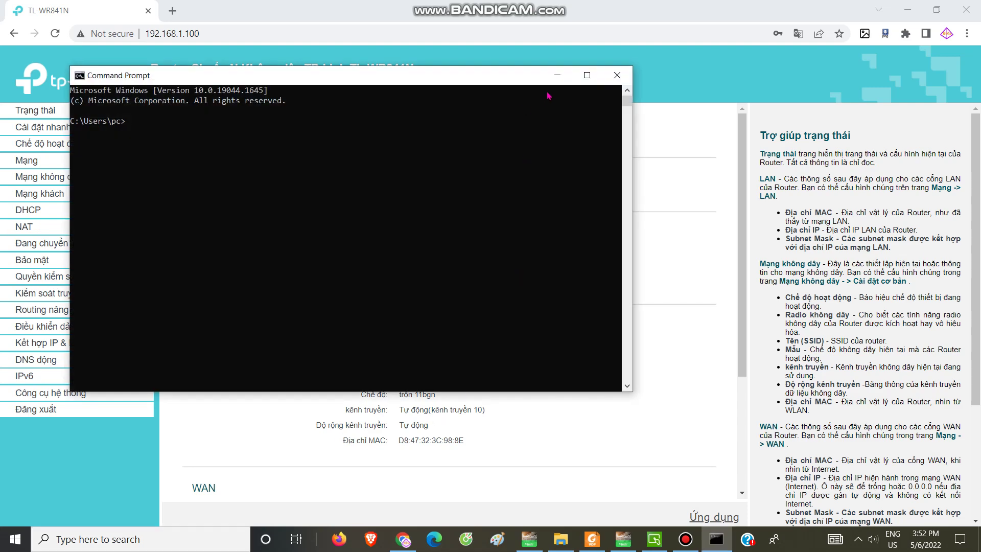
pyautogui.click(558, 75)
pyautogui.click(858, 539)
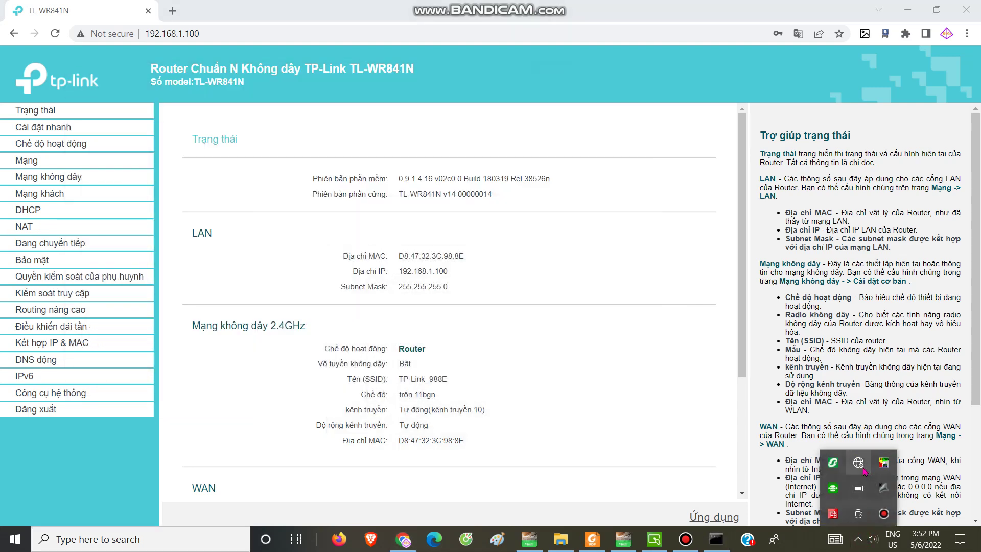
pyautogui.click(863, 469)
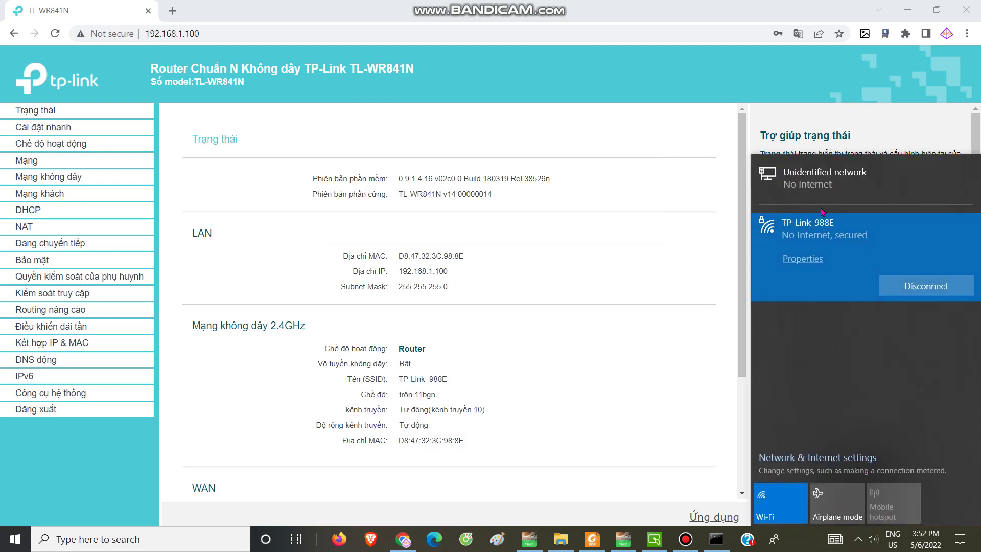
# Open the Mạng không dây page, check the Wi-Fi status, and reload the router page at 192.168.1.100
pyautogui.click(37, 184)
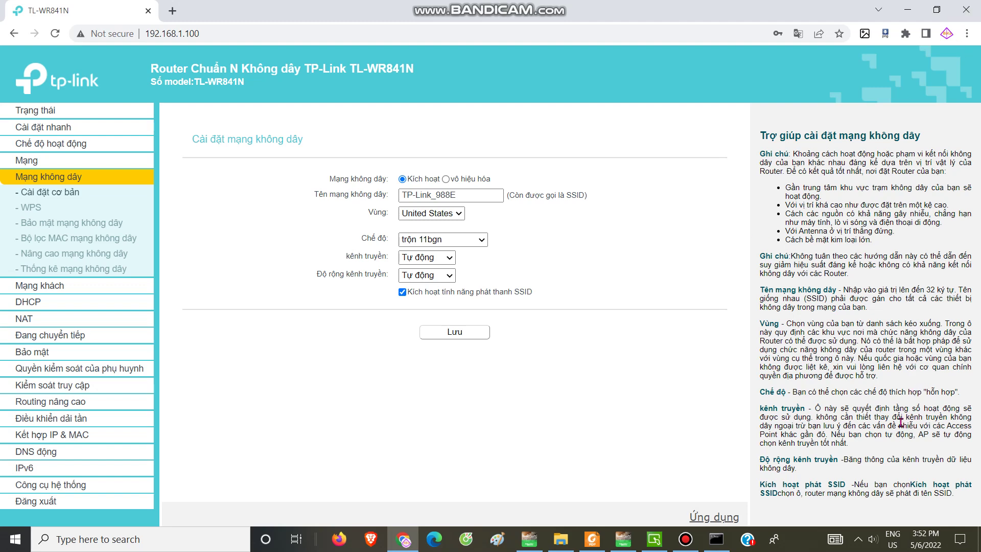
pyautogui.click(860, 539)
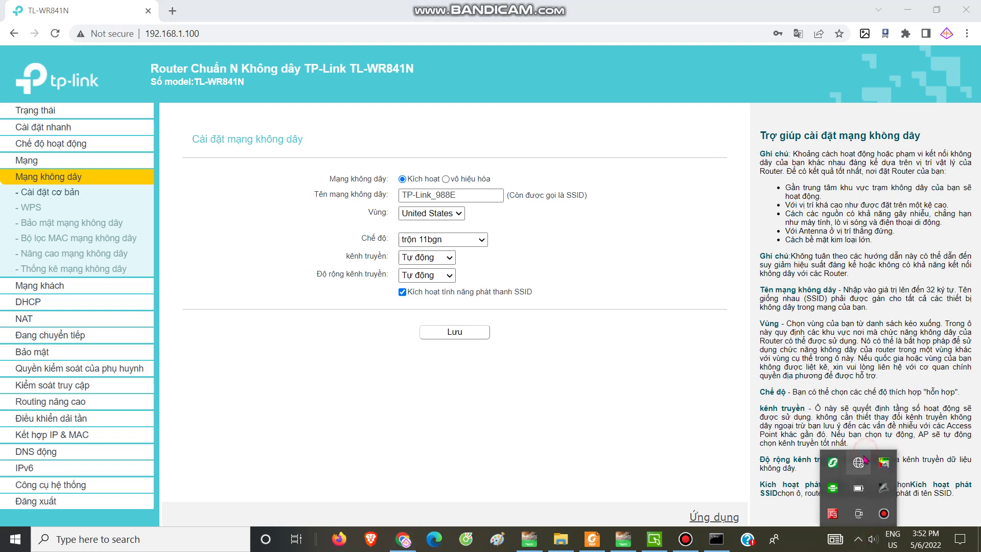
pyautogui.click(861, 450)
pyautogui.click(534, 389)
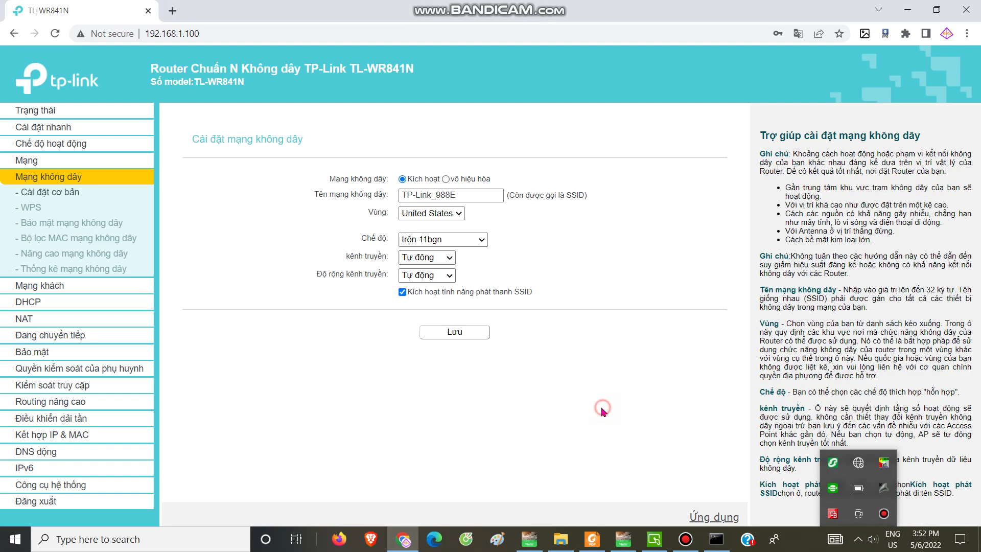
pyautogui.click(678, 483)
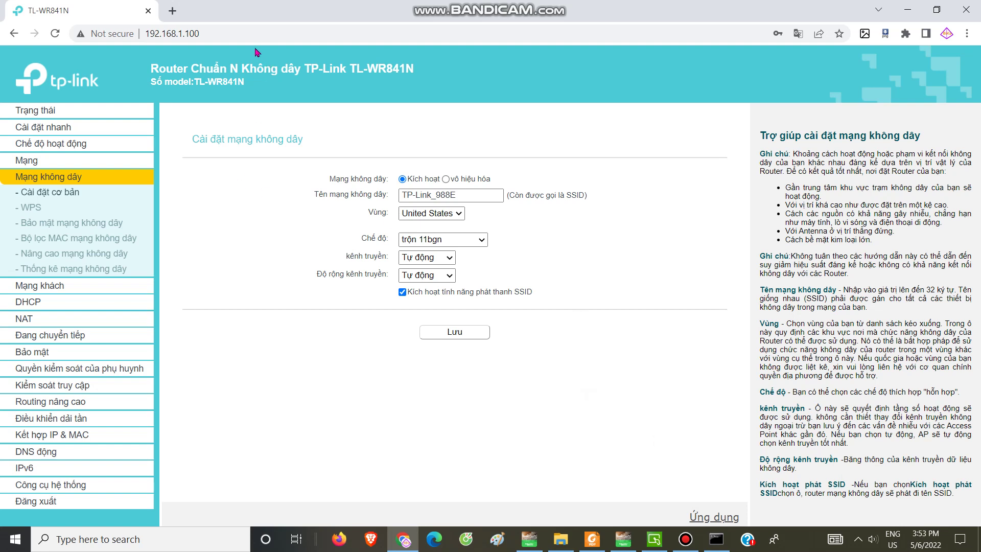
pyautogui.click(240, 31)
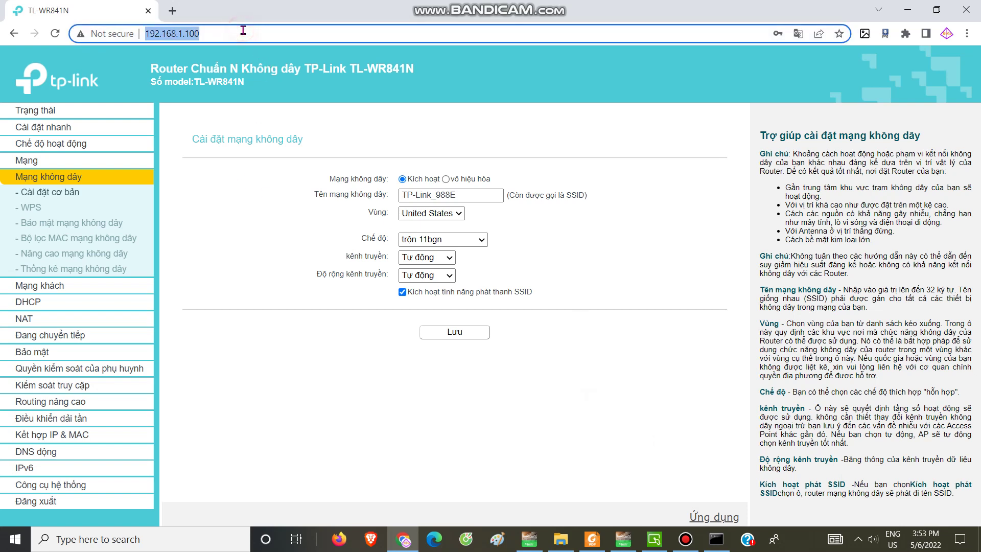
pyautogui.press('Return')
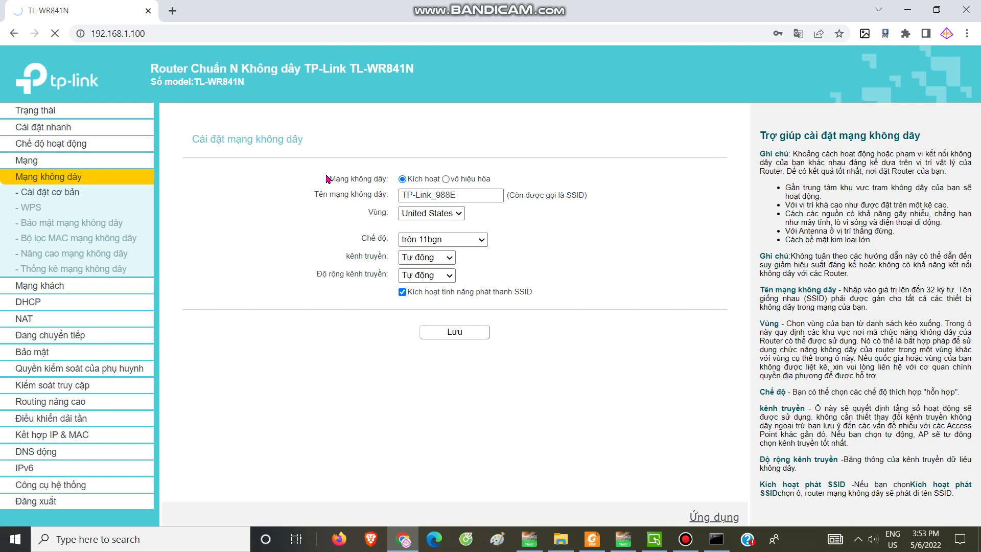
# Open Cài đặt cơ bản and look through the wireless mode, channel and channel width options
pyautogui.click(266, 34)
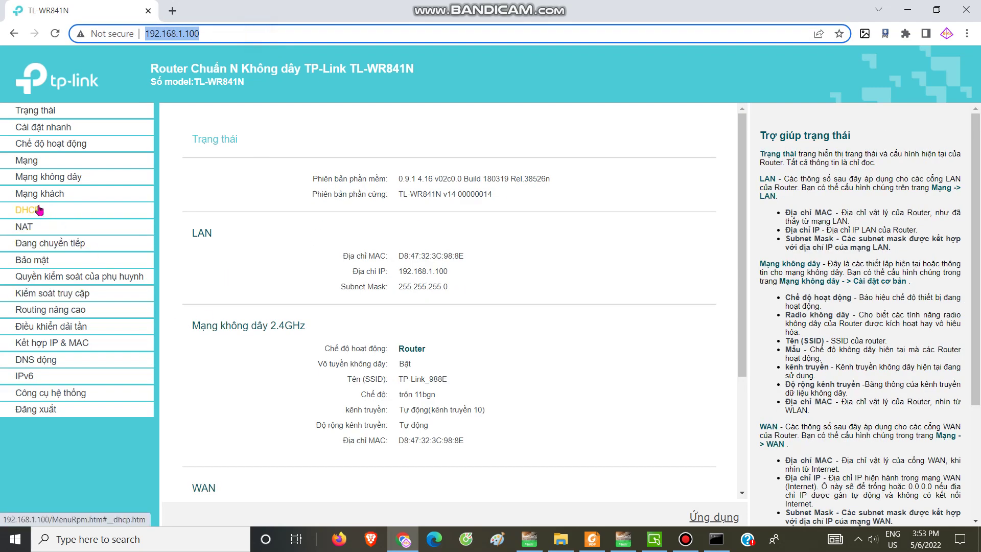
pyautogui.click(35, 180)
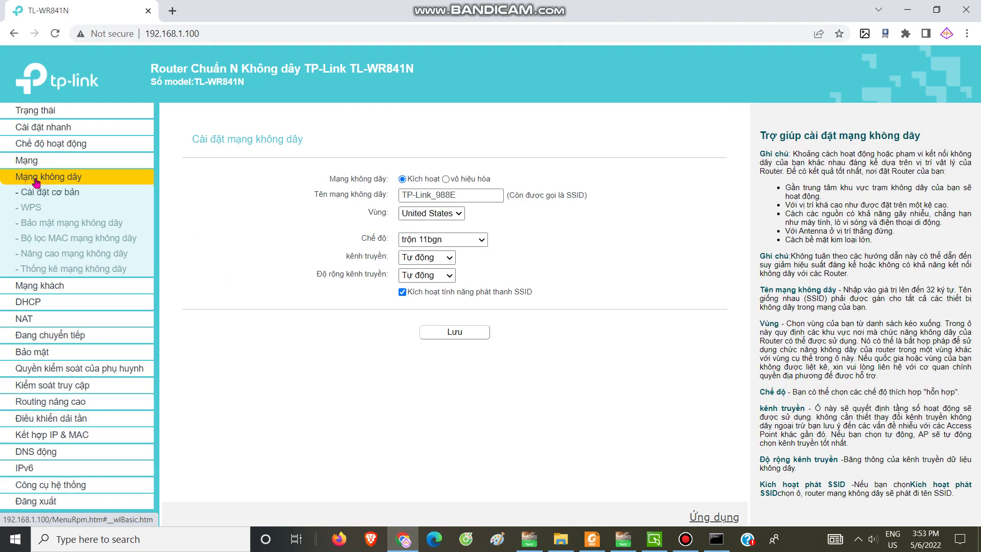
pyautogui.click(29, 196)
pyautogui.click(481, 239)
pyautogui.click(444, 261)
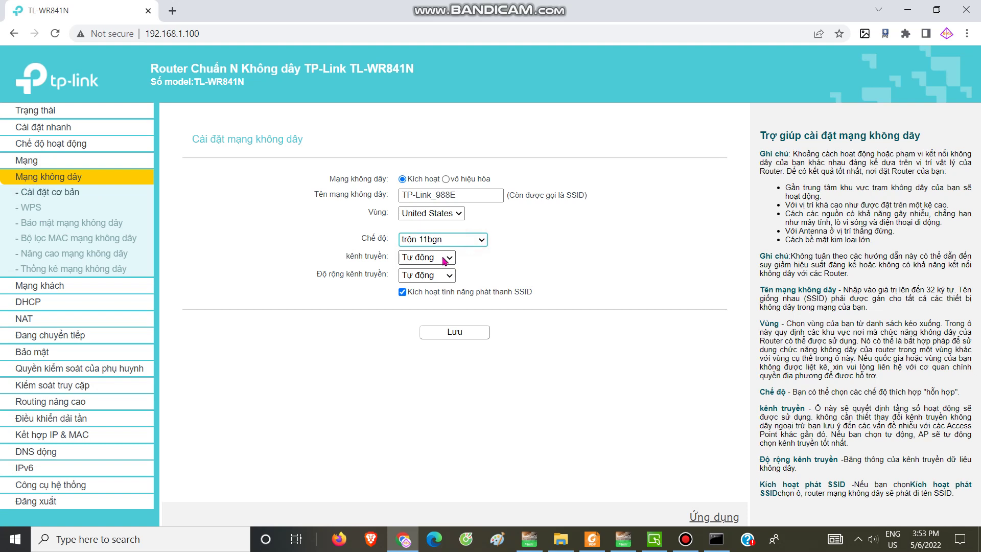
pyautogui.click(445, 259)
pyautogui.click(445, 259)
pyautogui.click(451, 276)
pyautogui.click(454, 275)
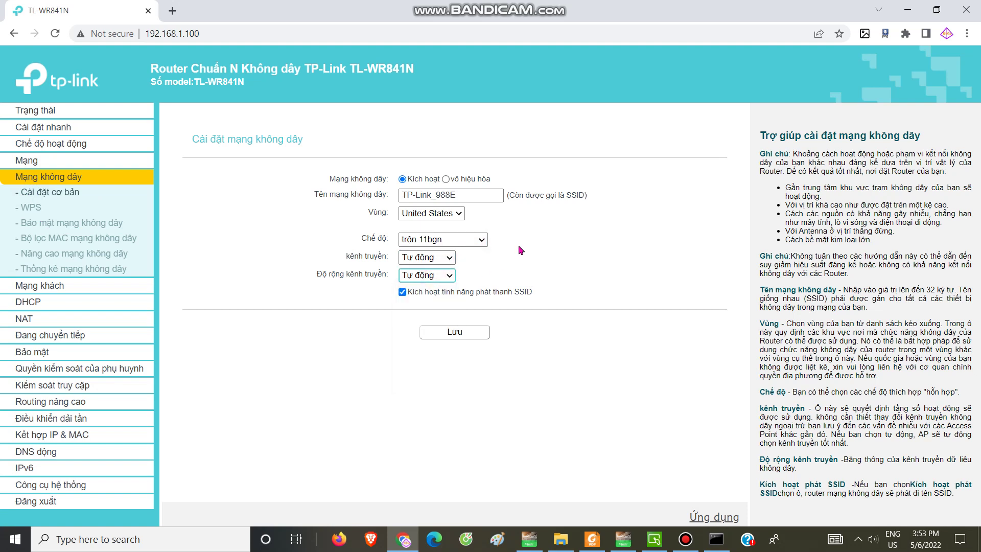
# Browse the WPS, Bảo mật, Bộ lọc MAC and Nâng cao pages, ending on Thống kê mạng không dây
pyautogui.click(32, 207)
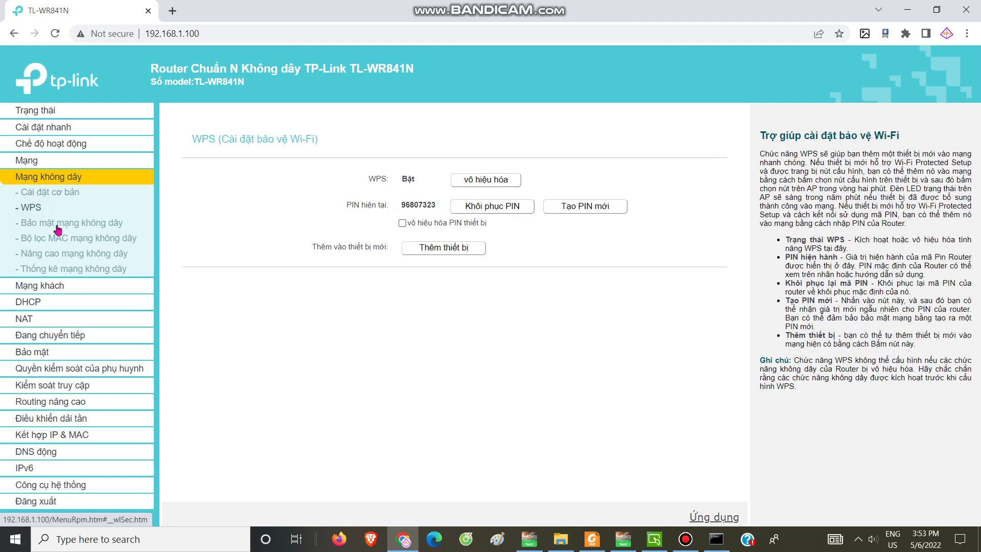
pyautogui.click(66, 225)
pyautogui.click(62, 240)
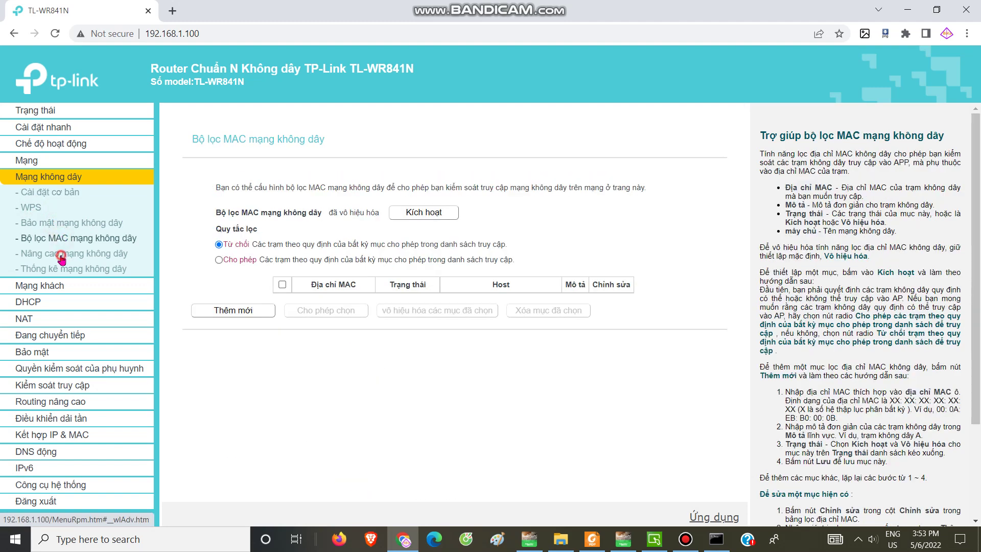
pyautogui.click(61, 254)
pyautogui.click(61, 270)
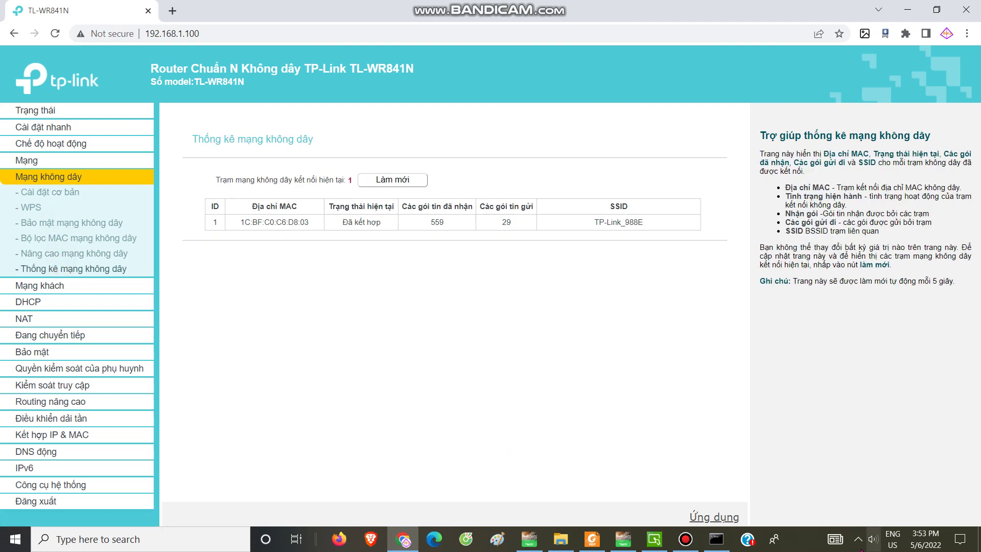
pyautogui.click(854, 547)
pyautogui.click(75, 540)
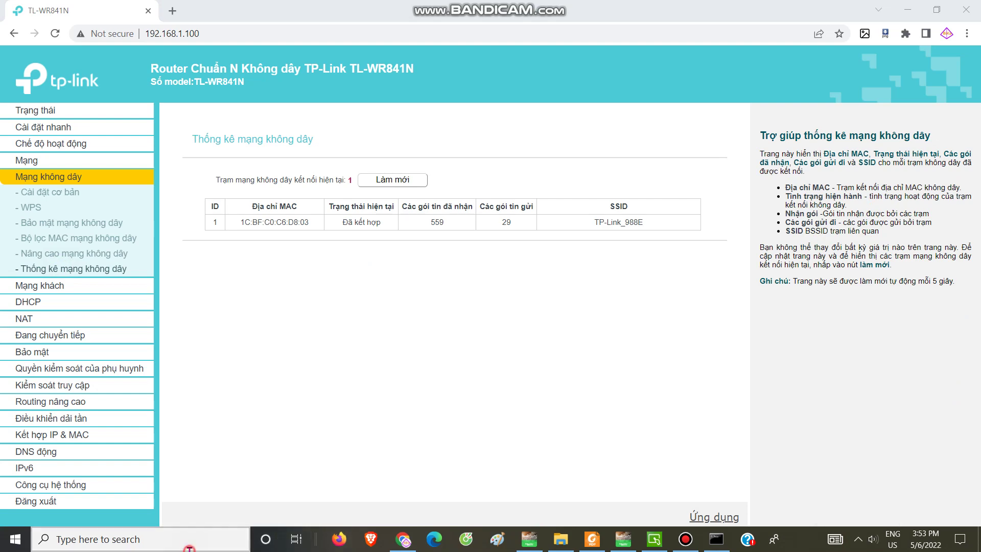
# Open Control Panel's Network Connections via Network and Sharing Center's adapter settings
pyautogui.write('control')
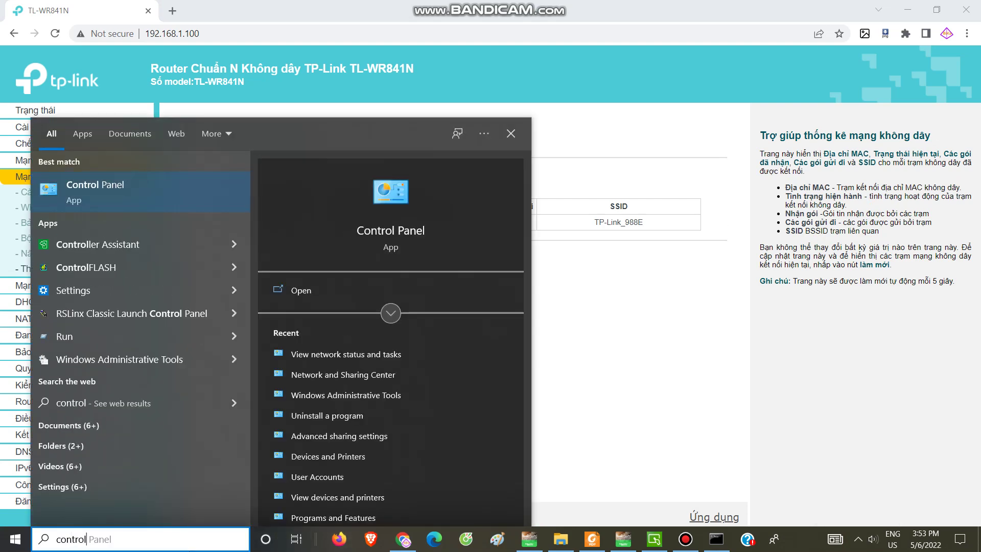
pyautogui.press('Return')
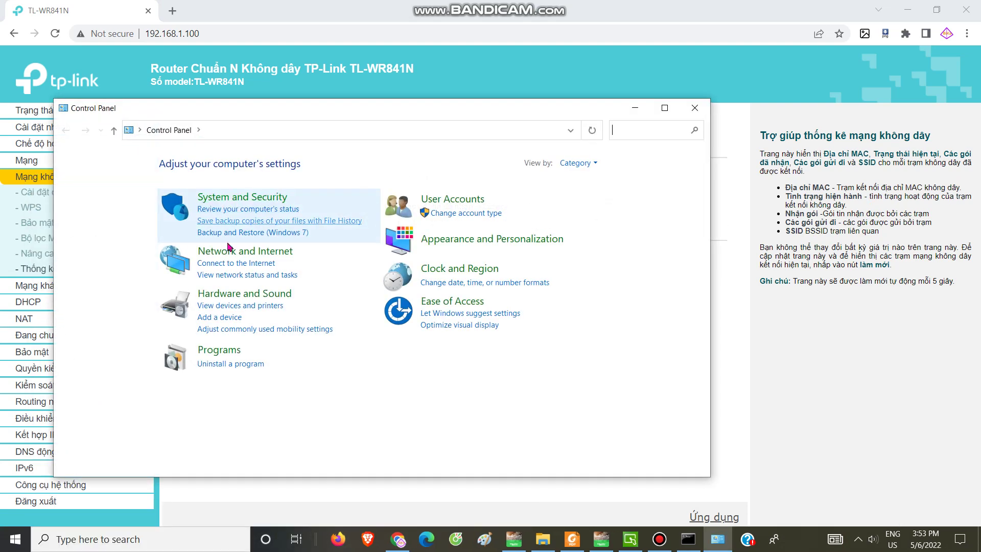
pyautogui.click(229, 249)
pyautogui.click(258, 177)
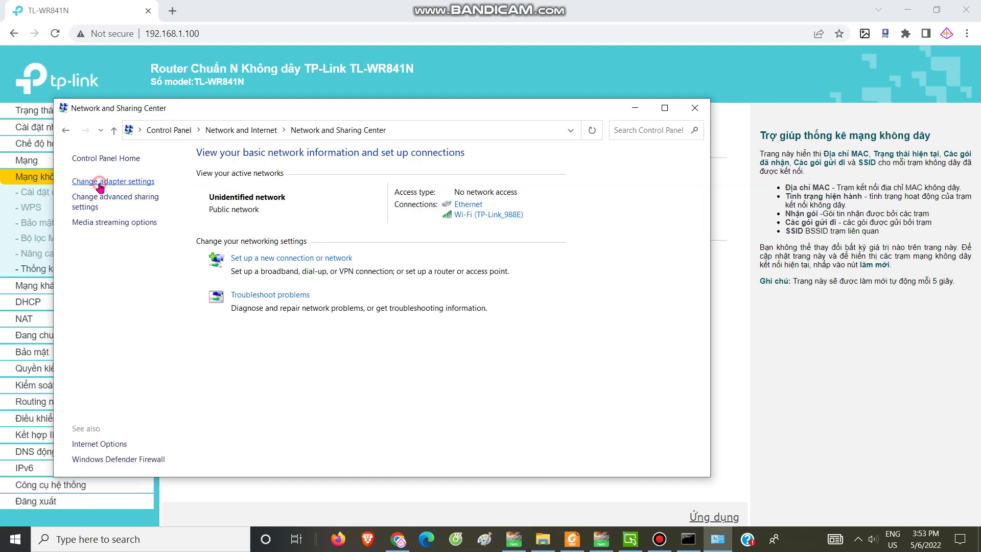
pyautogui.click(105, 182)
# Disable the Wi-Fi adapter, then enable it again
pyautogui.click(594, 204)
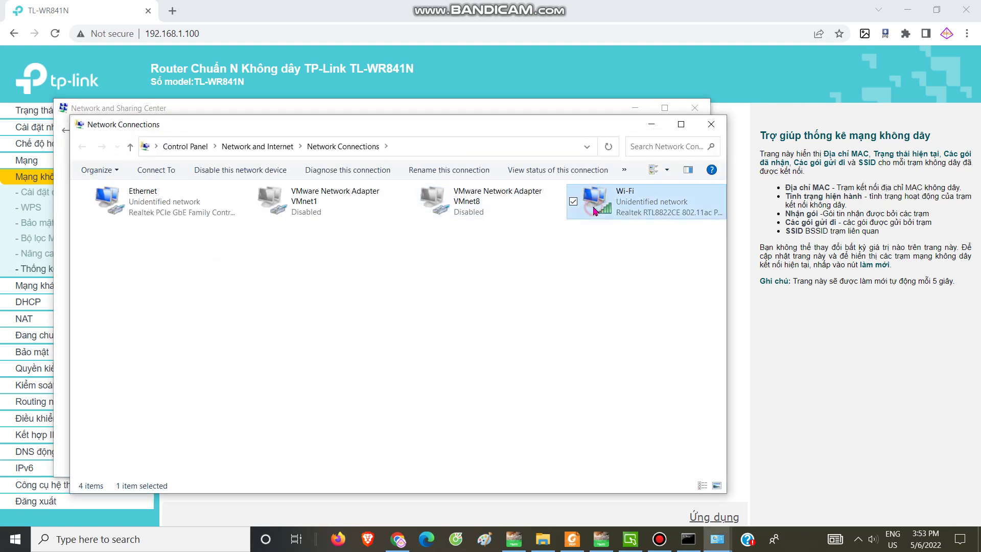
pyautogui.rightClick(595, 207)
pyautogui.click(608, 218)
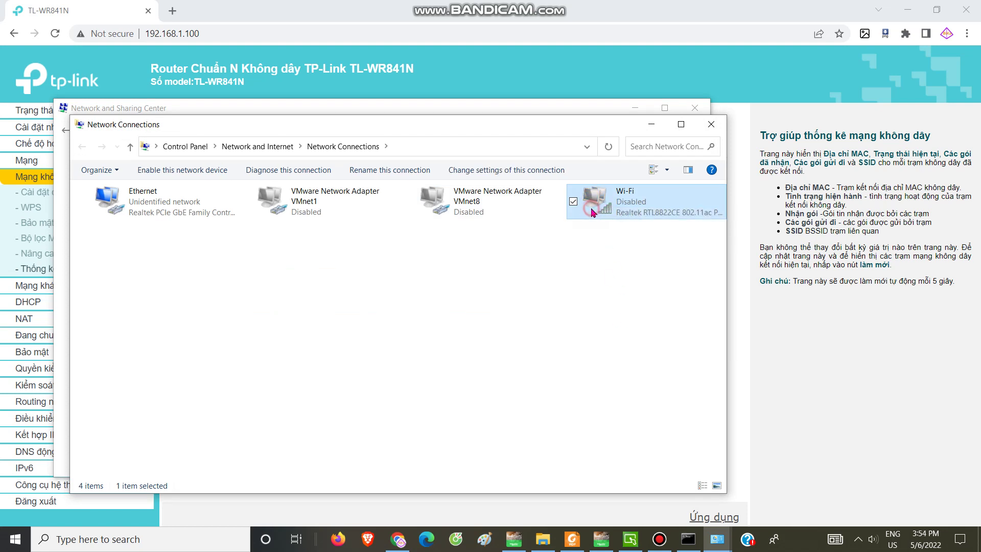
pyautogui.rightClick(593, 213)
pyautogui.click(601, 218)
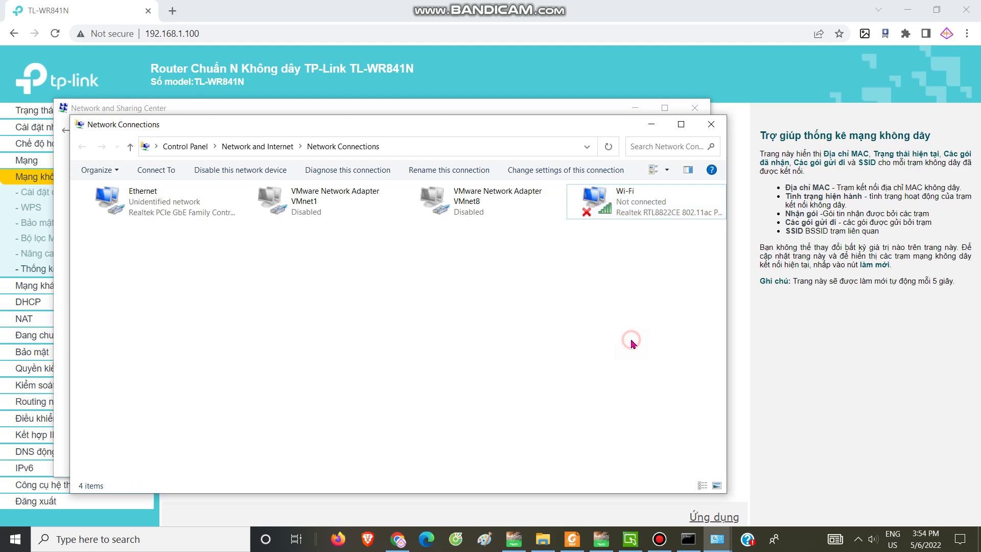
# Close the open Vijeo-Frame project and exit Vijeo-Frame
pyautogui.click(630, 539)
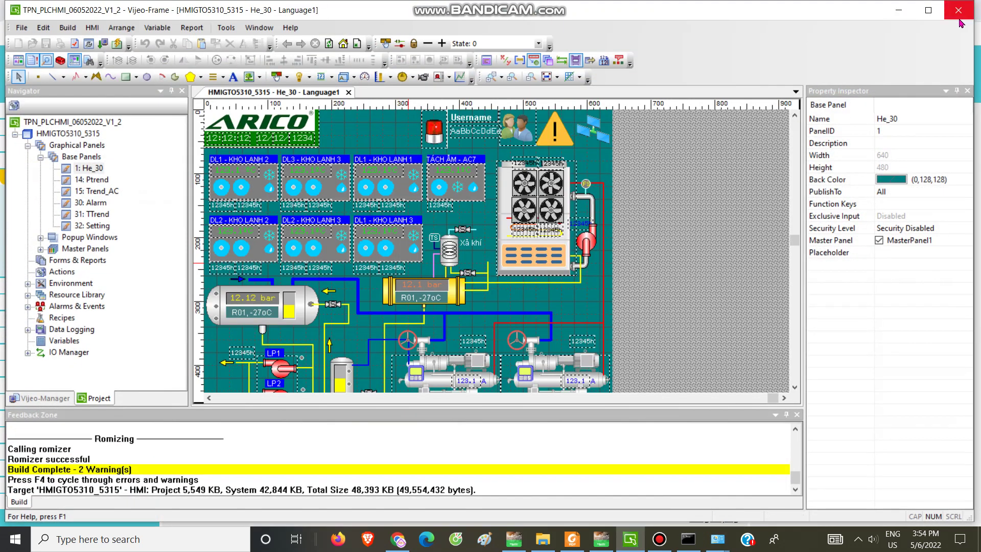
pyautogui.click(961, 27)
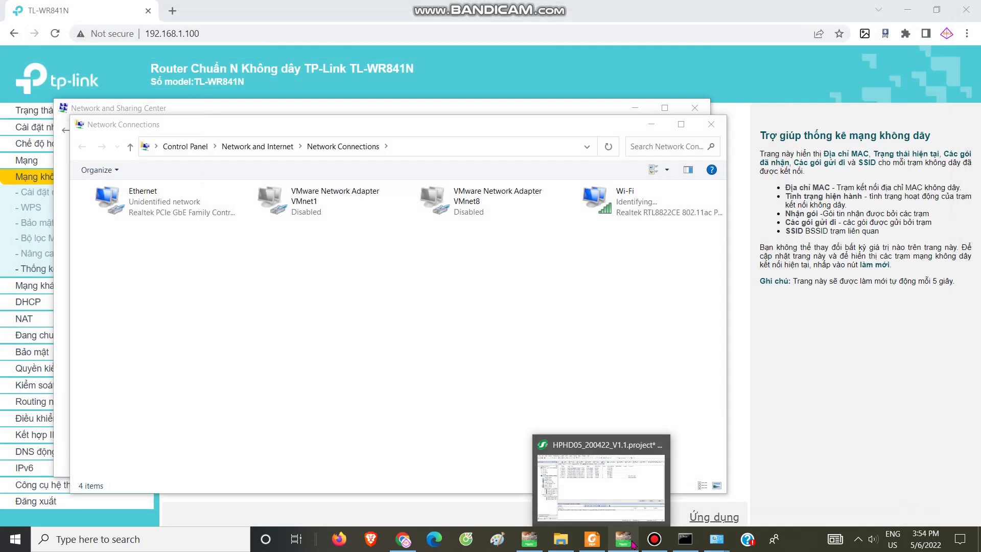
pyautogui.click(626, 541)
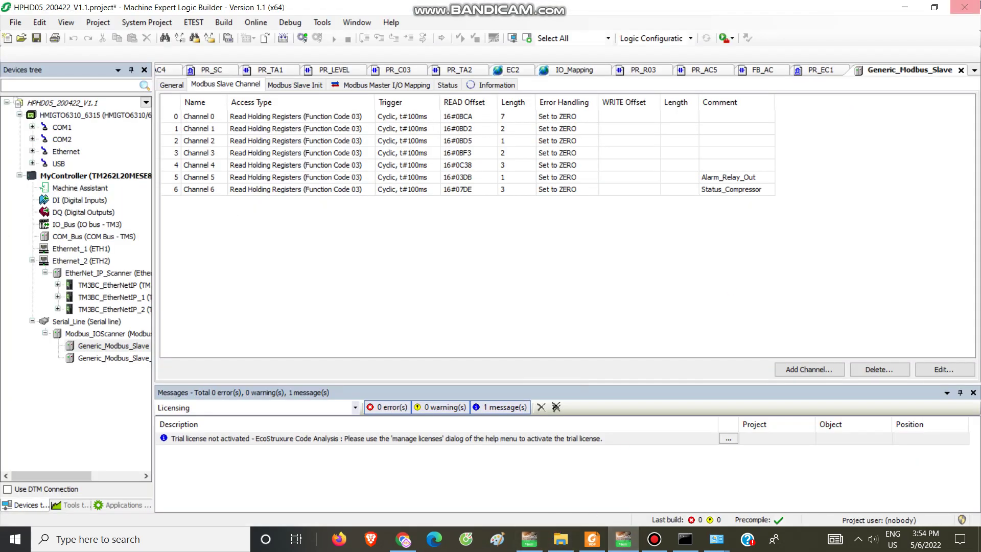
# Quit Machine Expert Logic Builder without saving, then bring Network Connections to the front
pyautogui.click(965, 7)
pyautogui.click(524, 314)
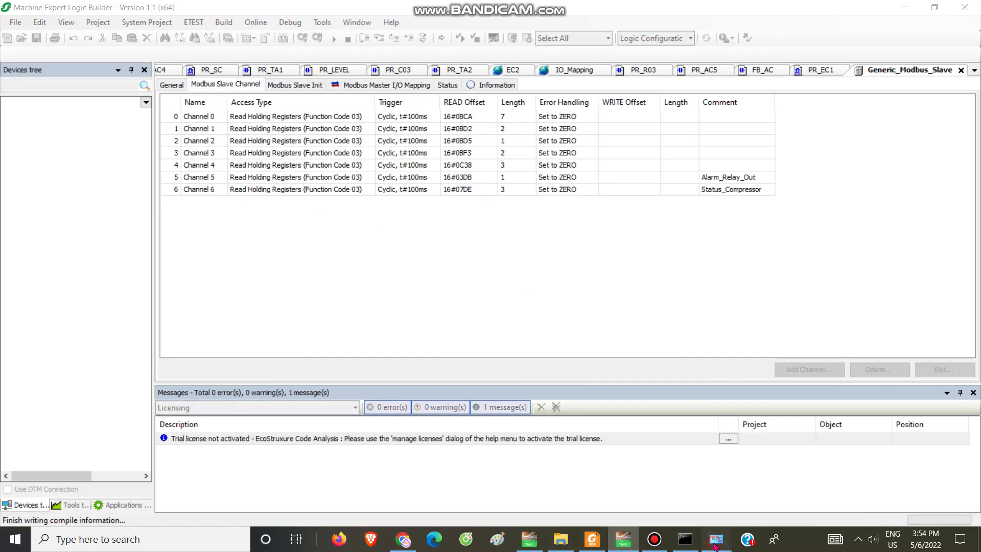
pyautogui.moveTo(728, 546)
pyautogui.click(782, 481)
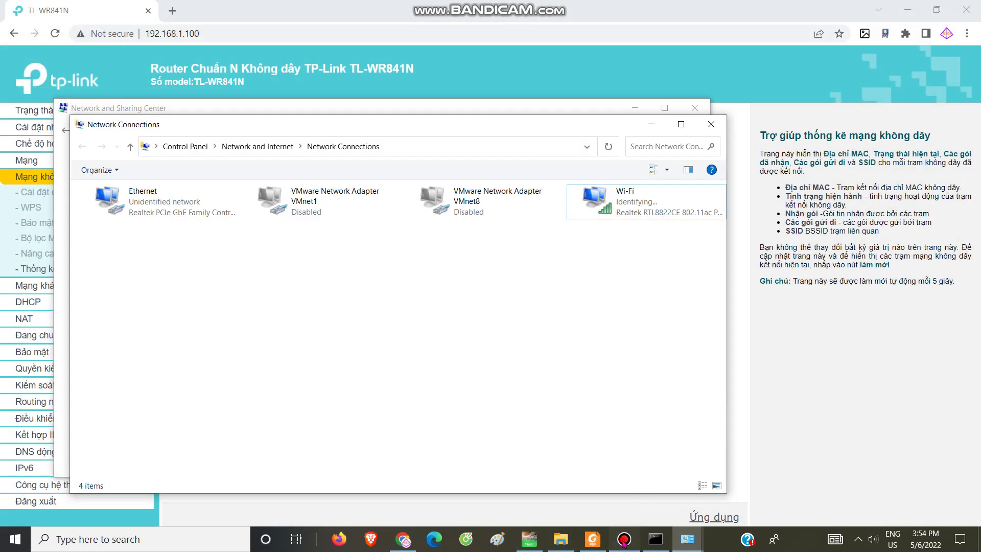
pyautogui.click(626, 540)
pyautogui.click(624, 539)
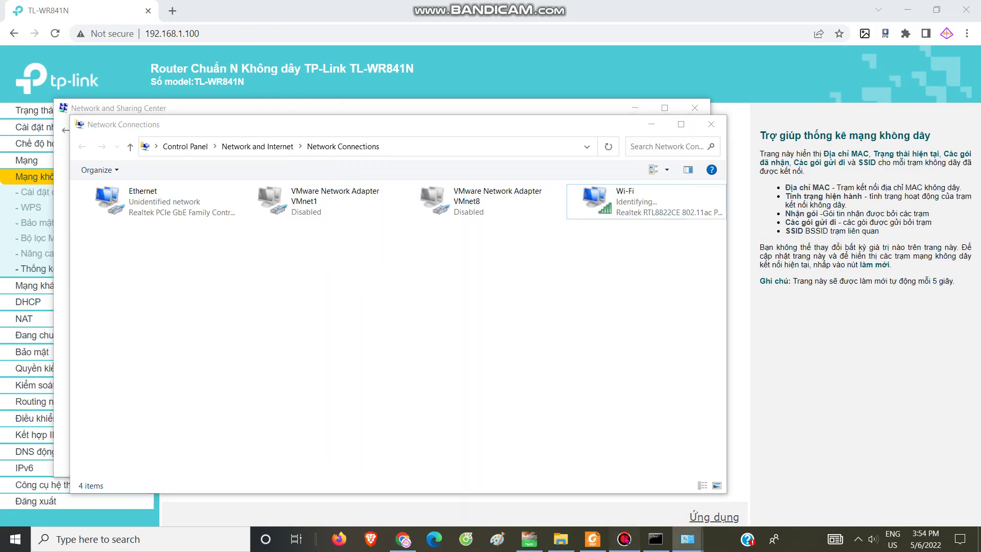